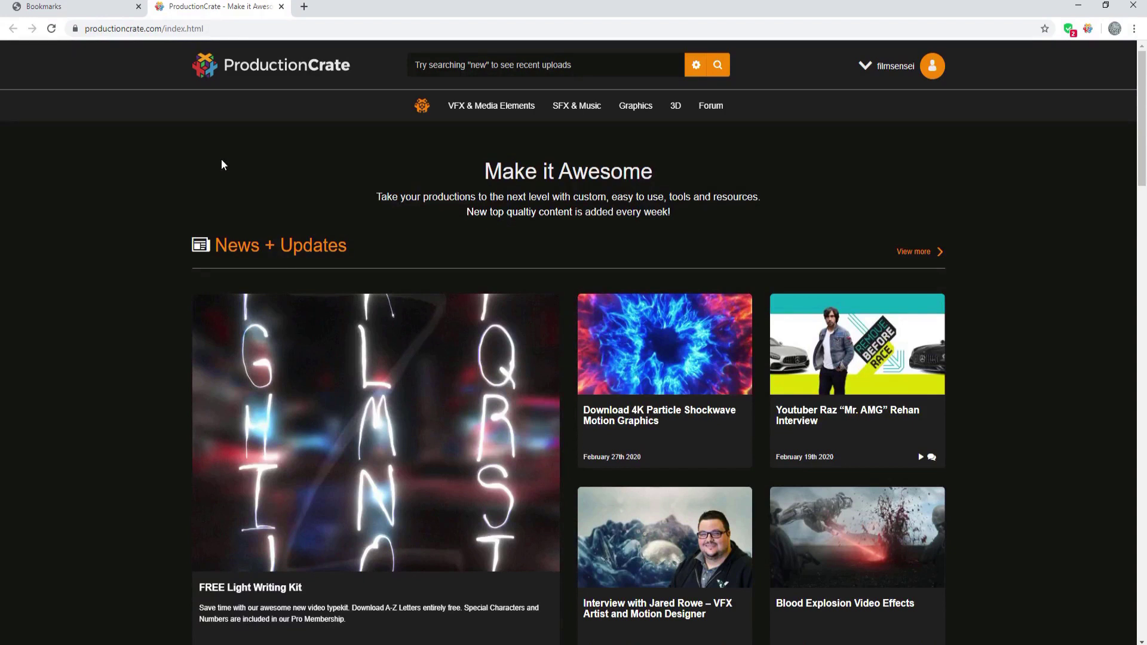
Browse ProductionCrate's VFX transitions to the Matte category and examine the transition matte clips
mouse_move(487, 114)
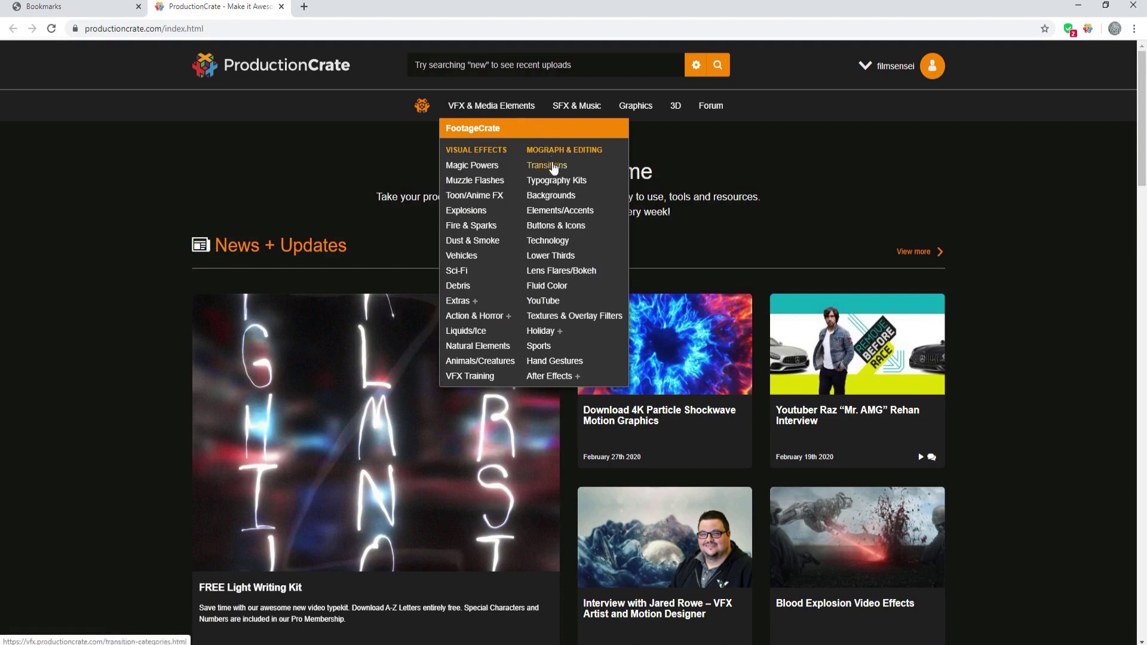
click(551, 171)
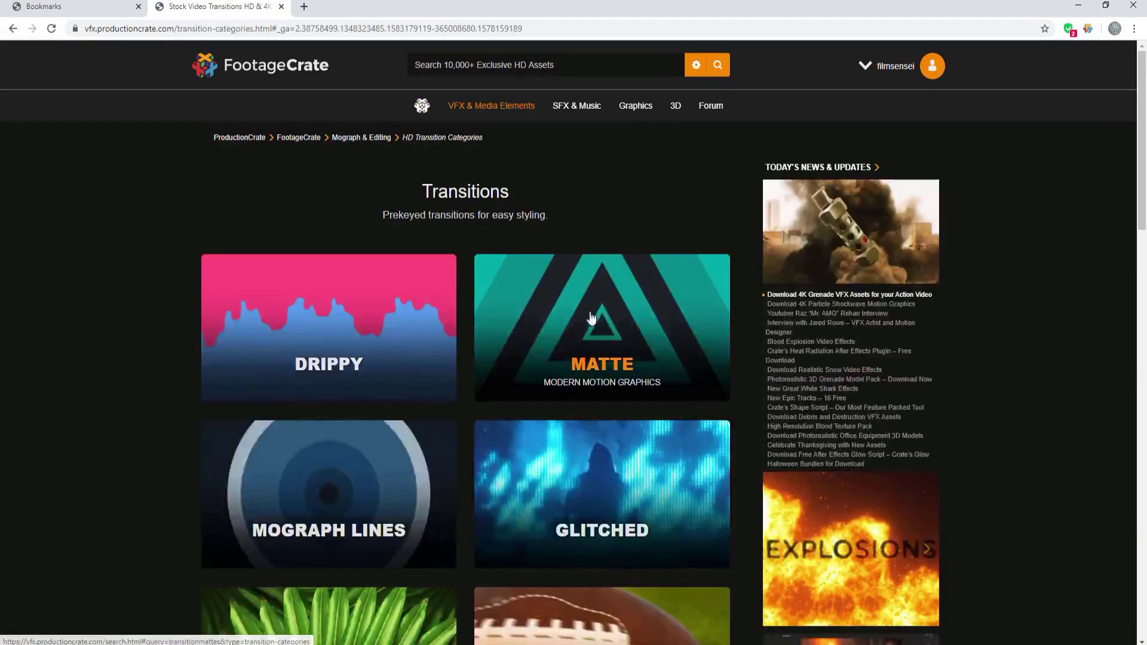
click(596, 365)
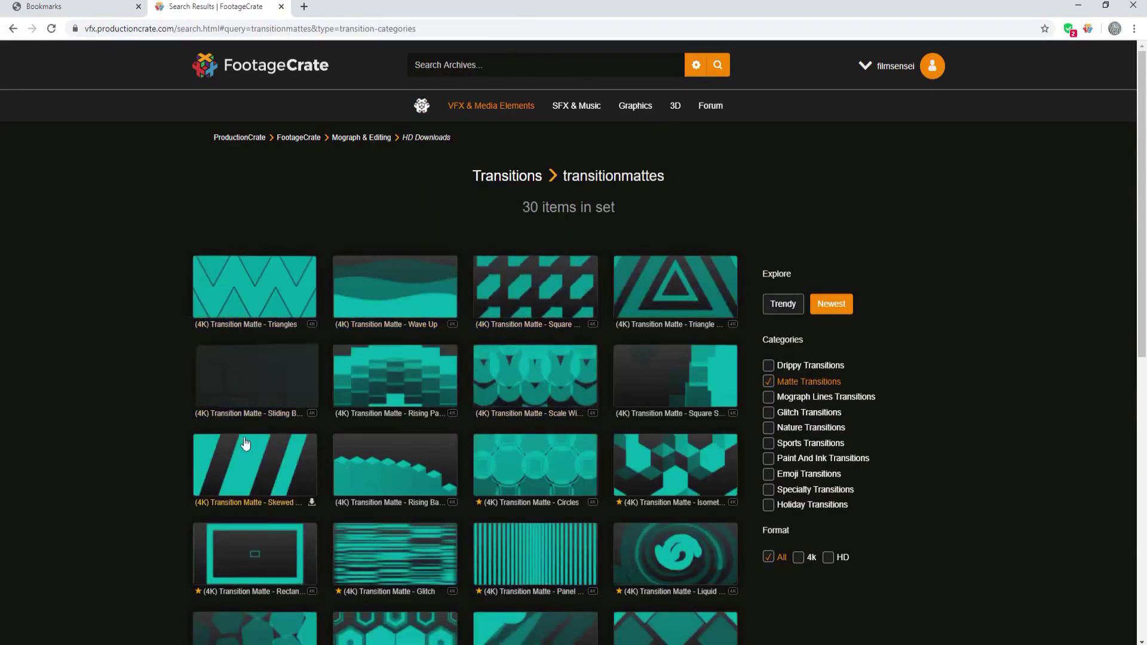
scroll(94, 320, down, 2)
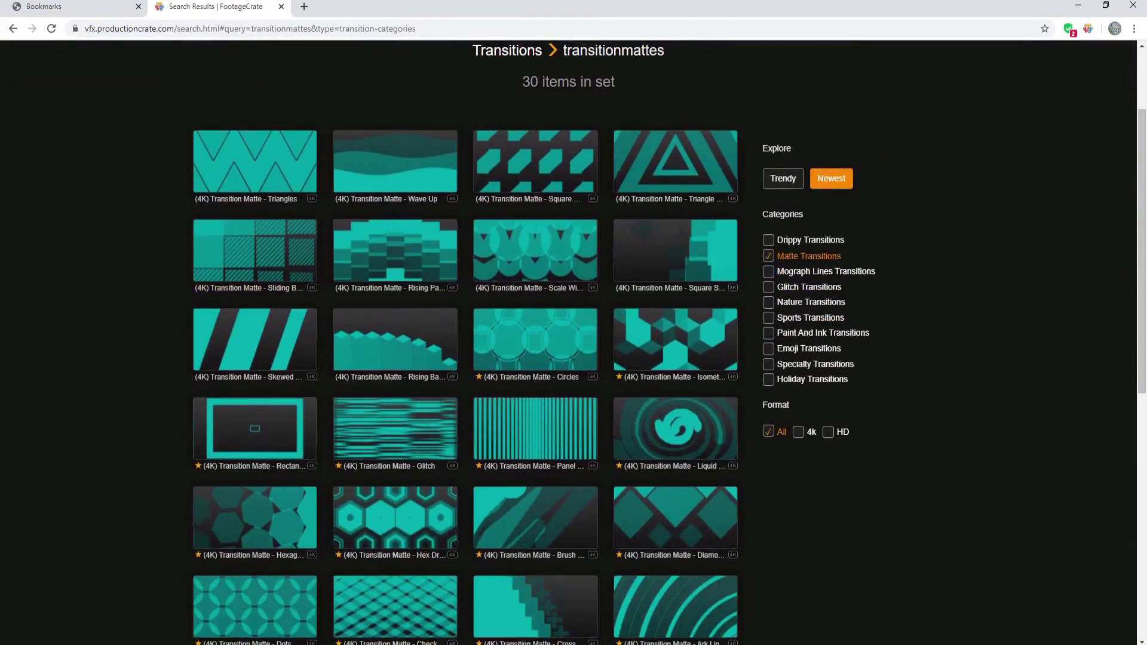
mouse_move(1144, 192)
mouse_down()
mouse_move(1143, 386)
mouse_move(1141, 186)
mouse_up()
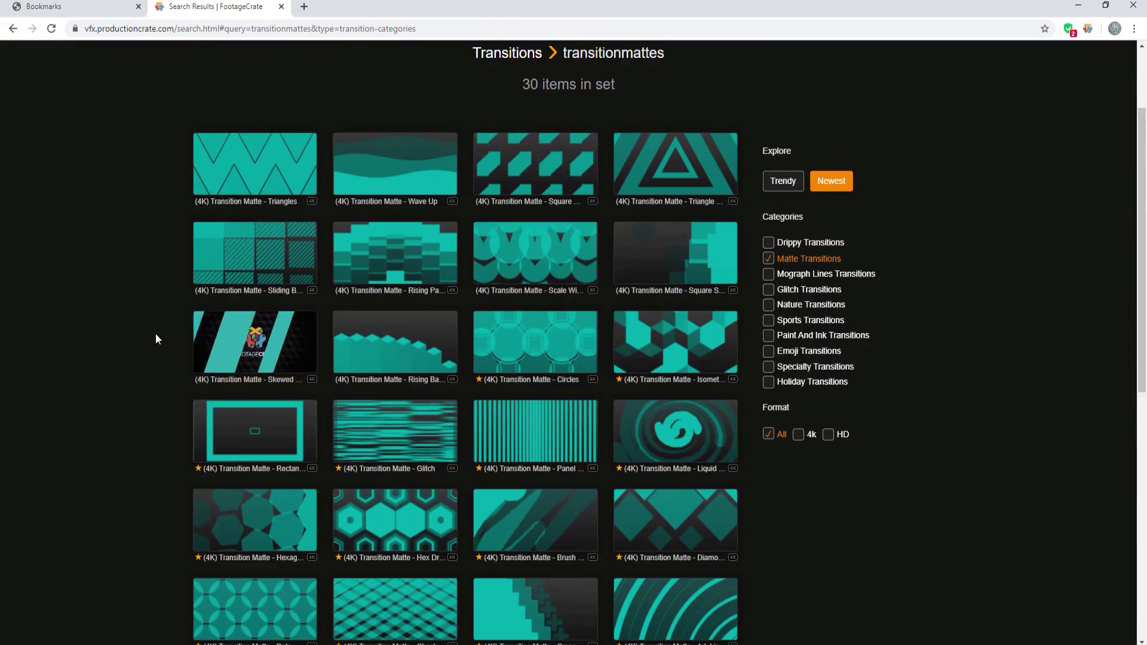
click(257, 263)
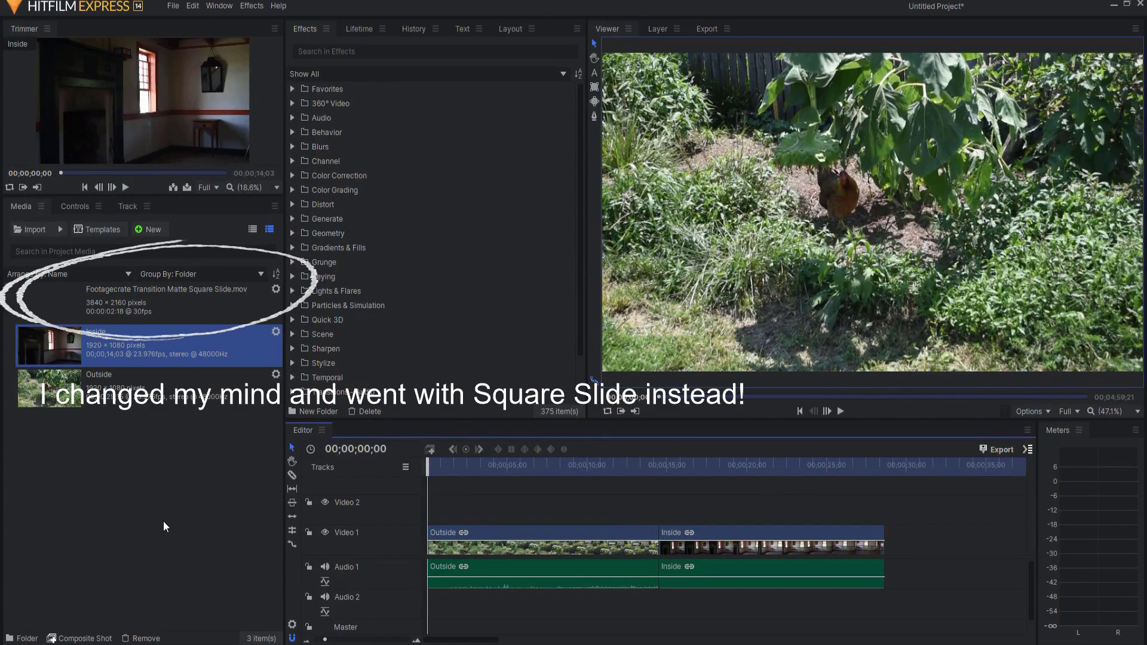
Switch to HitFilm Express and convert the Inside clip on Video 1 into a composite shot named Inside Composite Shot, using the selected clip's properties
drag(423, 468, 618, 497)
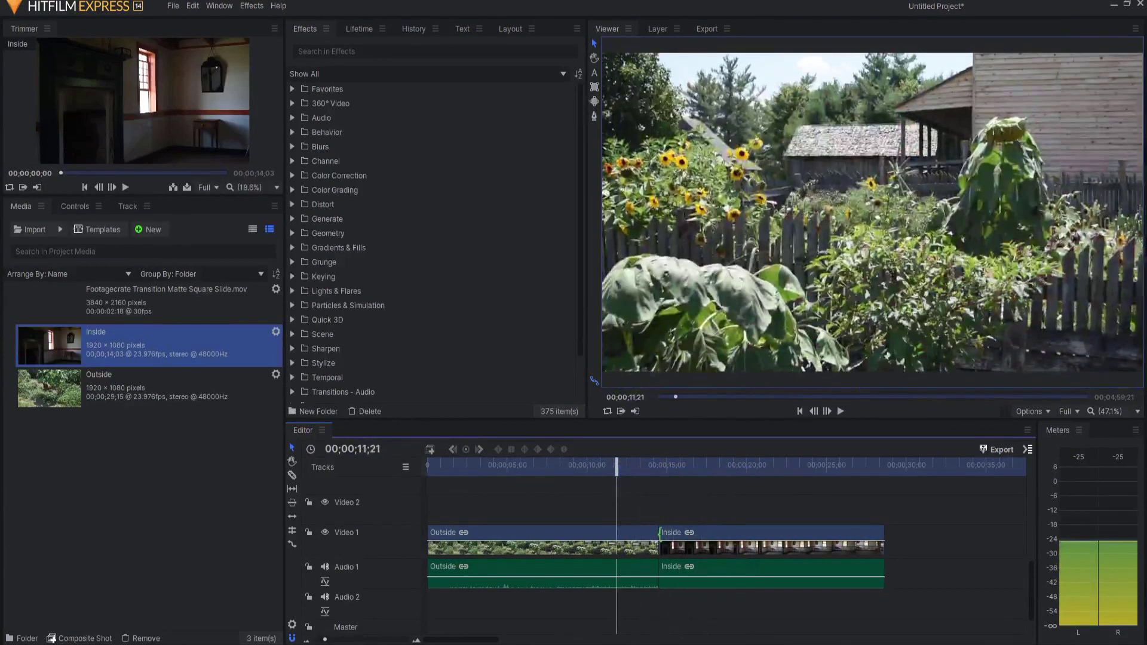
right_click(703, 531)
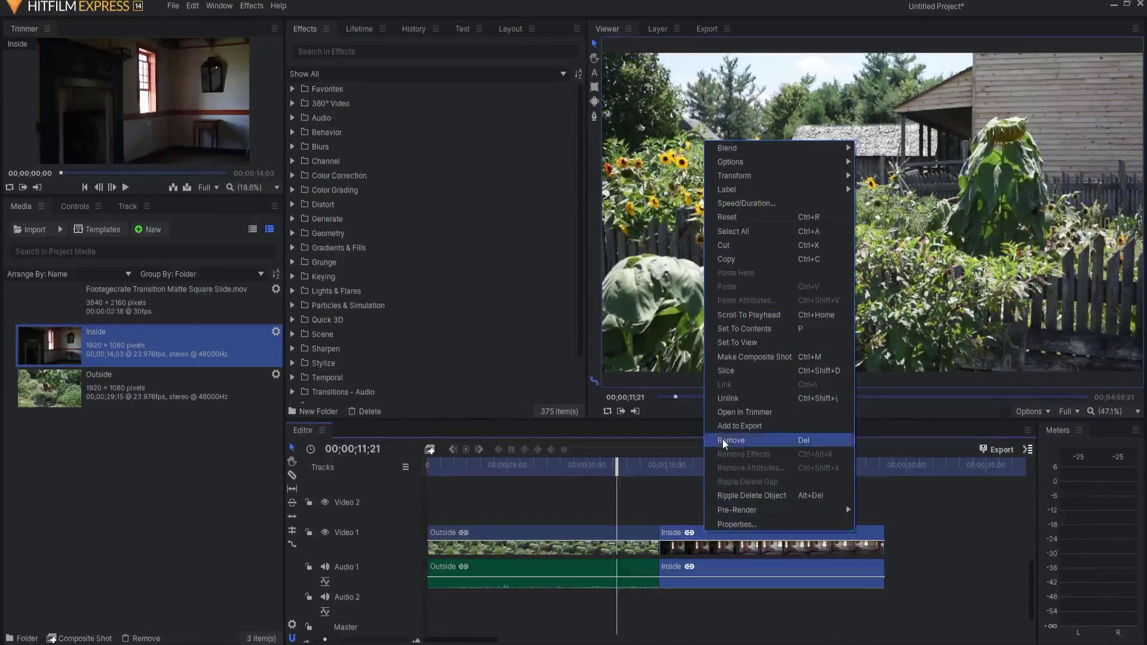
click(730, 358)
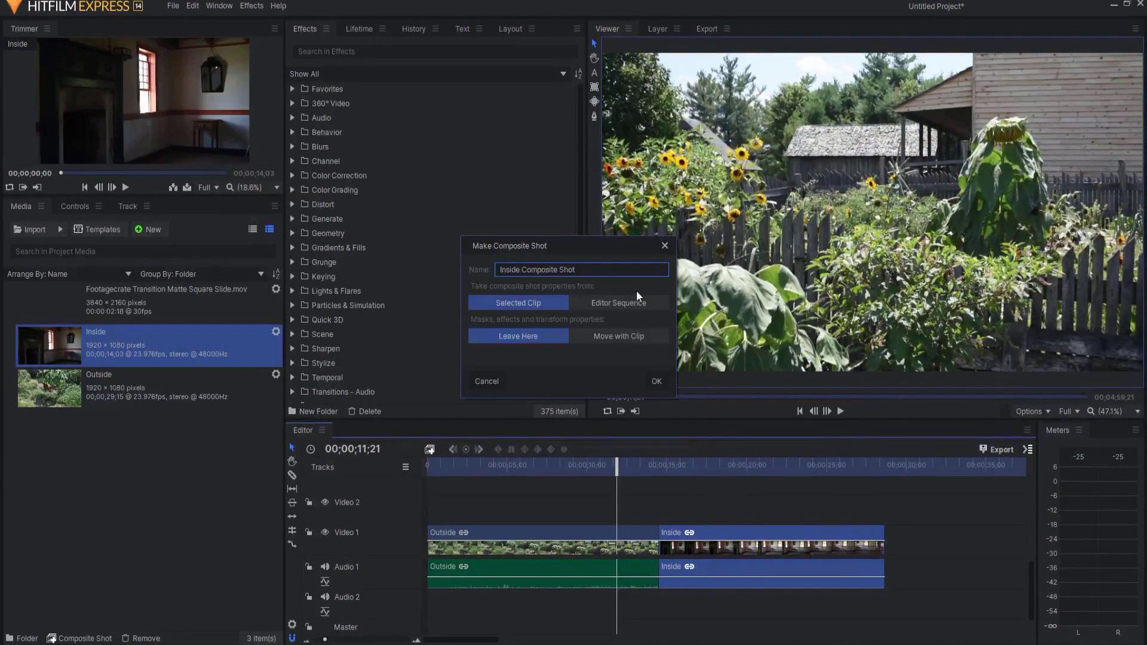
click(655, 382)
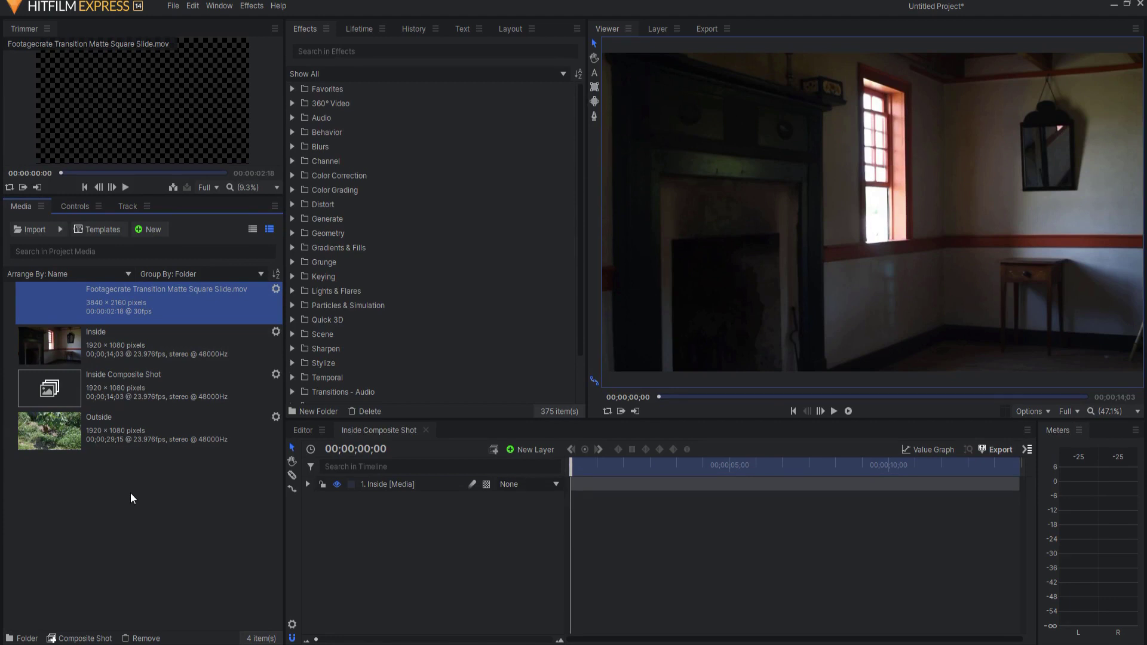
Add the Footagecrate Transition Matte Square Slide clip below the Inside layer, hide Inside, and move the playhead to 00;00;01;16
drag(122, 301, 425, 554)
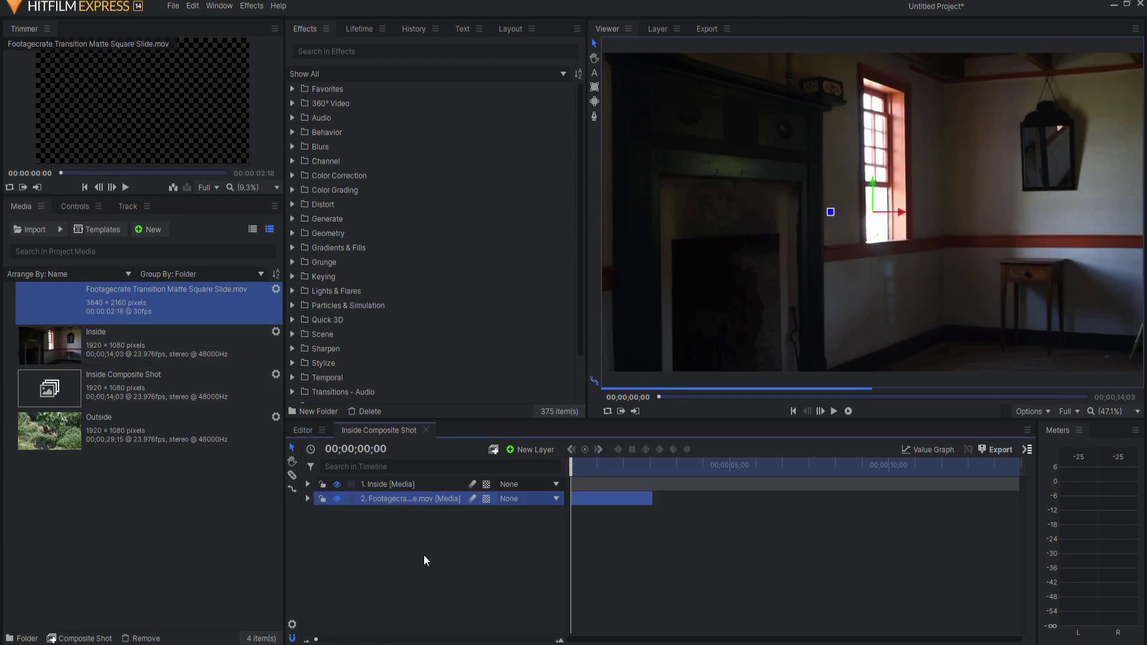
click(337, 484)
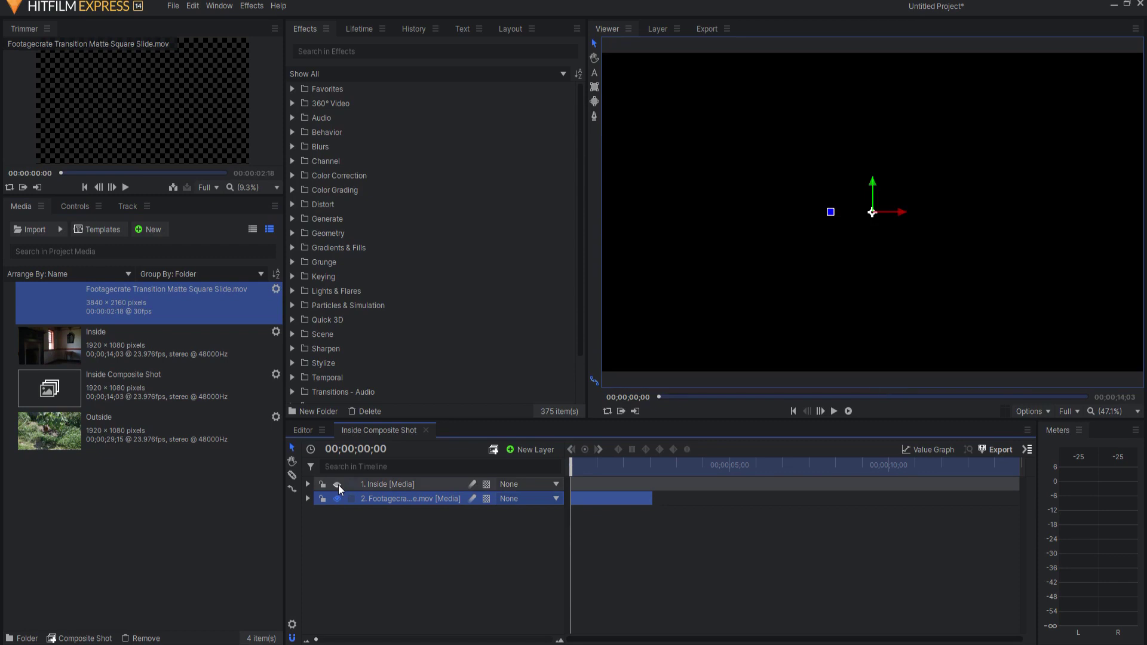
drag(571, 465, 623, 469)
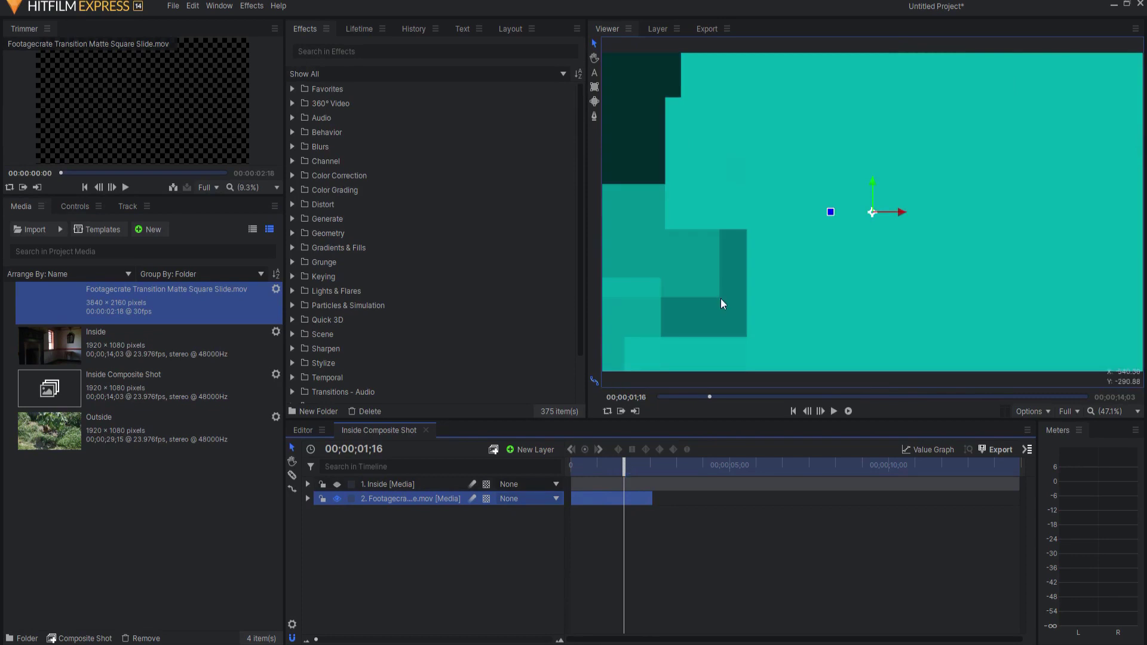
Fit the 4K Square Slide matte layer to the composite shot's frame with a layer transform
scroll(1027, 188, down, 3)
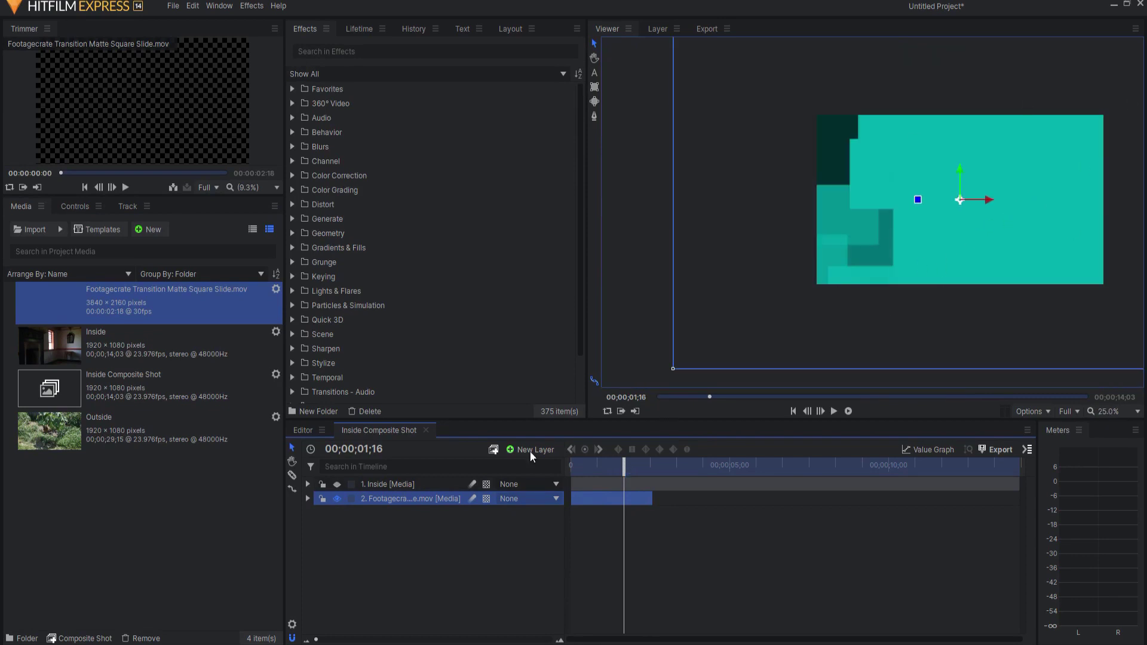
right_click(375, 499)
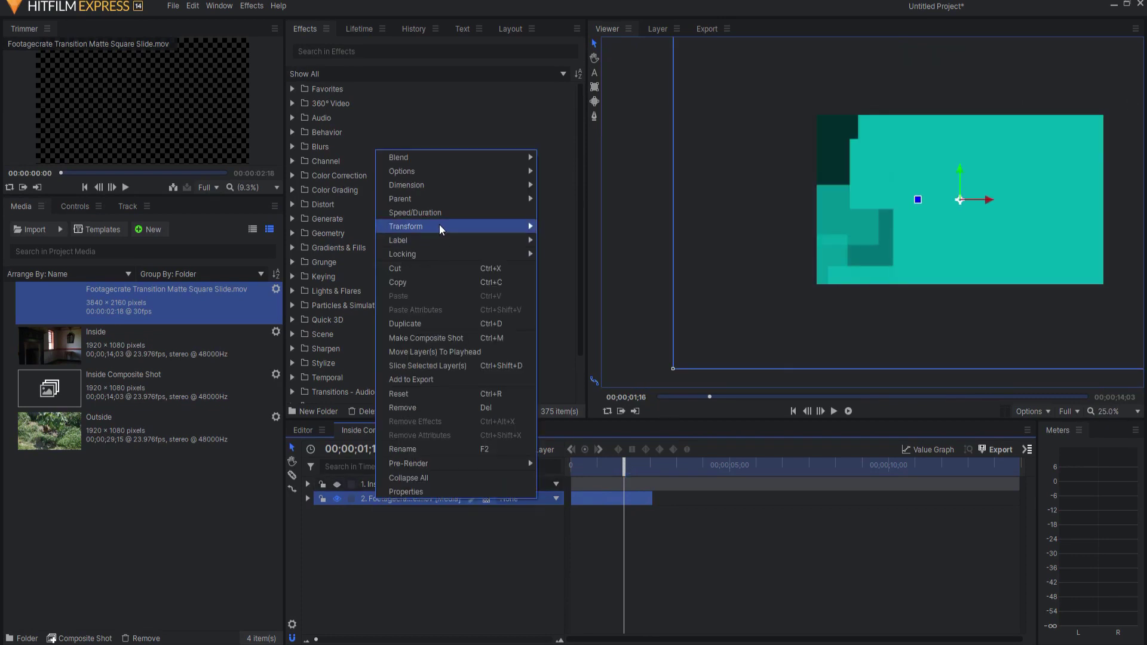
mouse_move(439, 226)
click(573, 227)
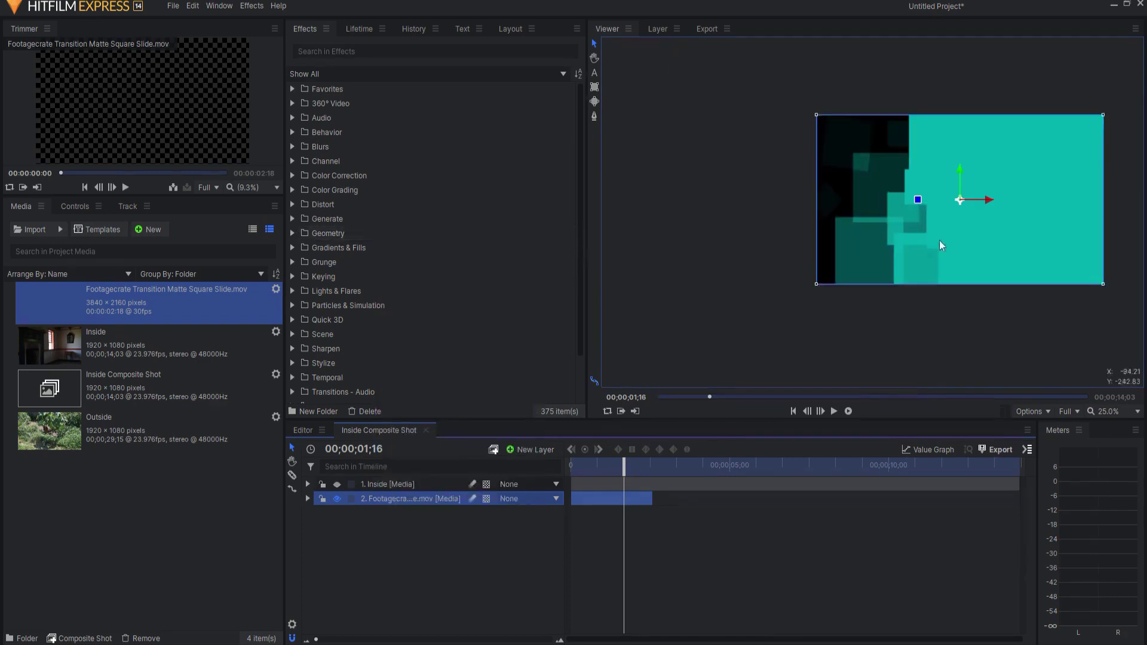
click(1110, 412)
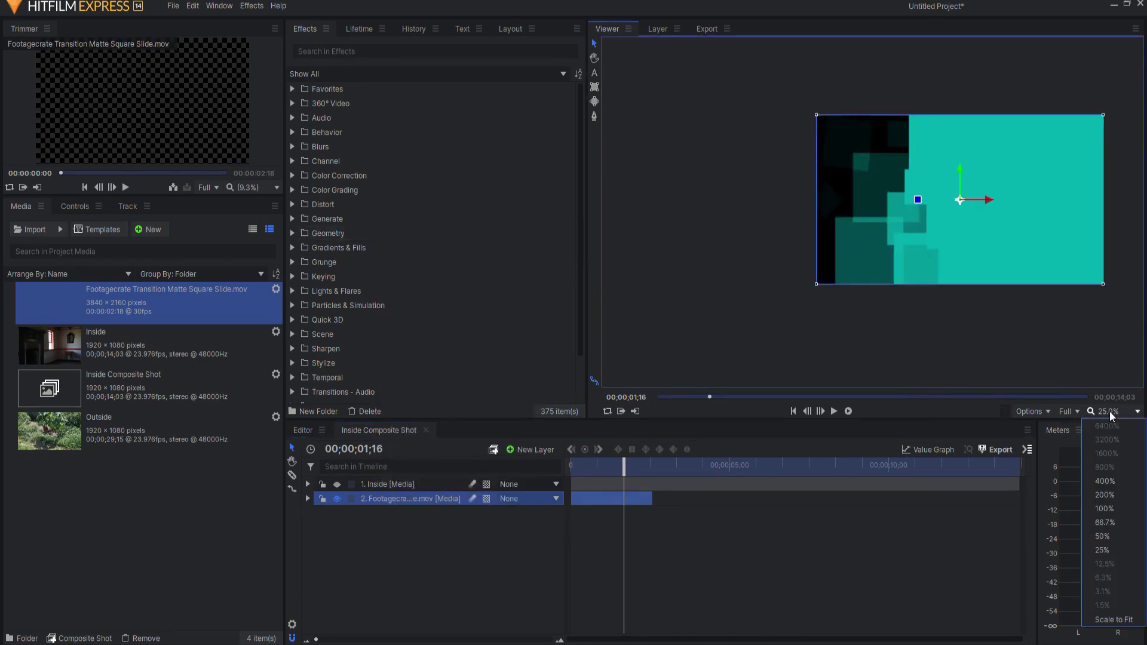
click(1096, 621)
Turn on the viewer's checkerboard background and scrub back to 00;00;00;12 to check the matte's transparent areas
mouse_move(633, 473)
mouse_down()
mouse_move(596, 475)
mouse_move(624, 476)
mouse_up()
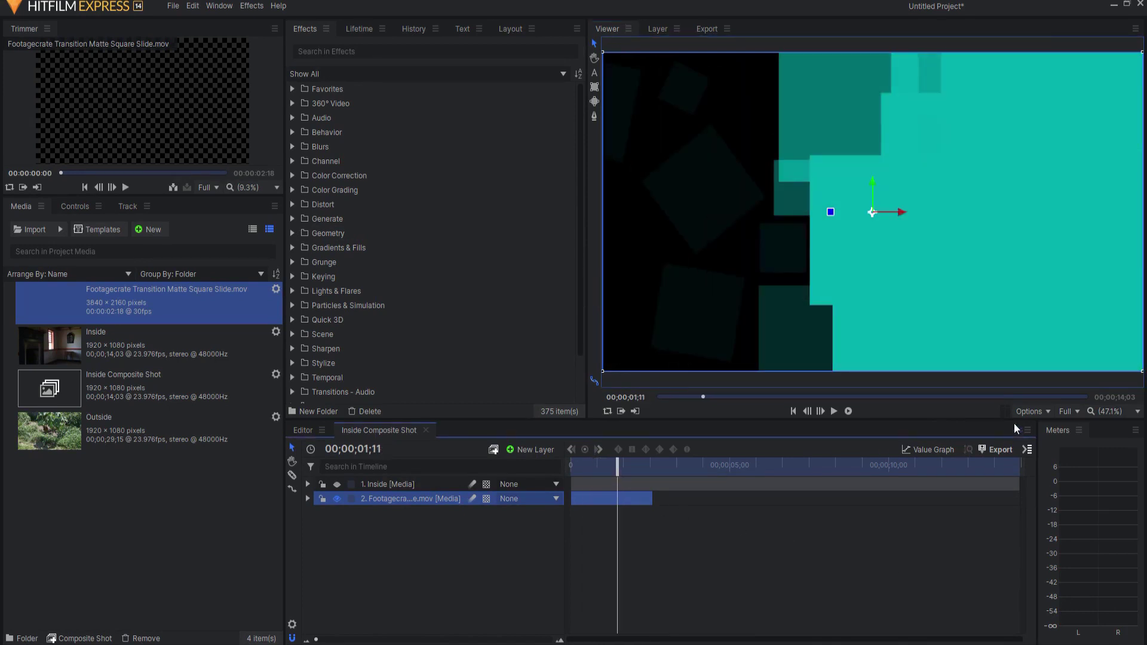
click(1034, 409)
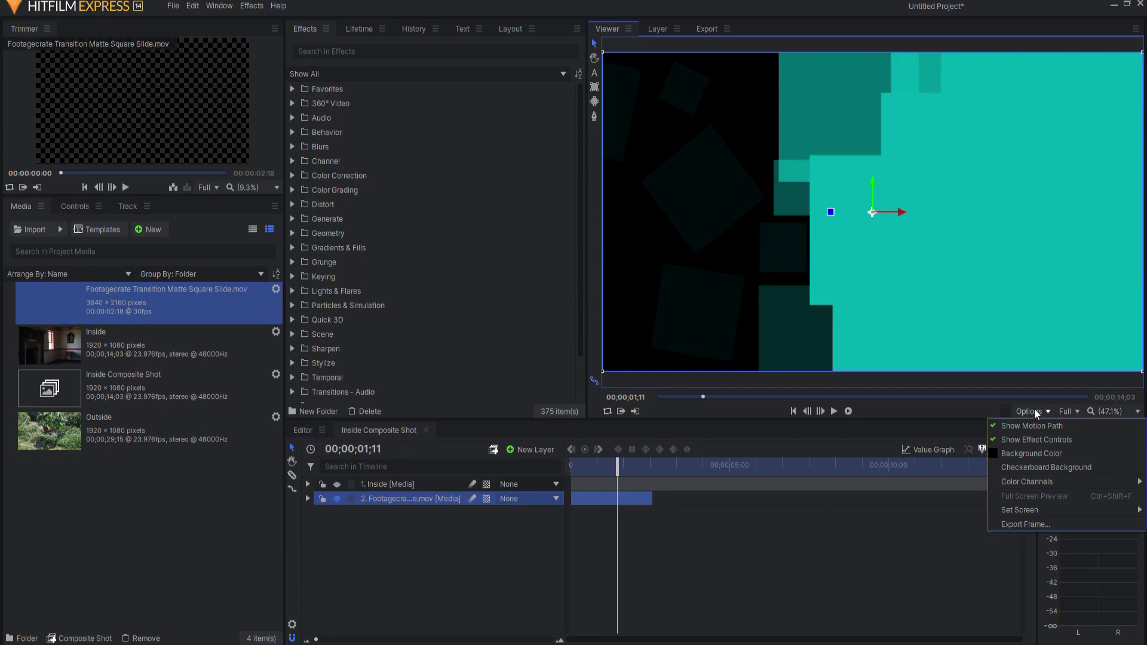
click(1023, 466)
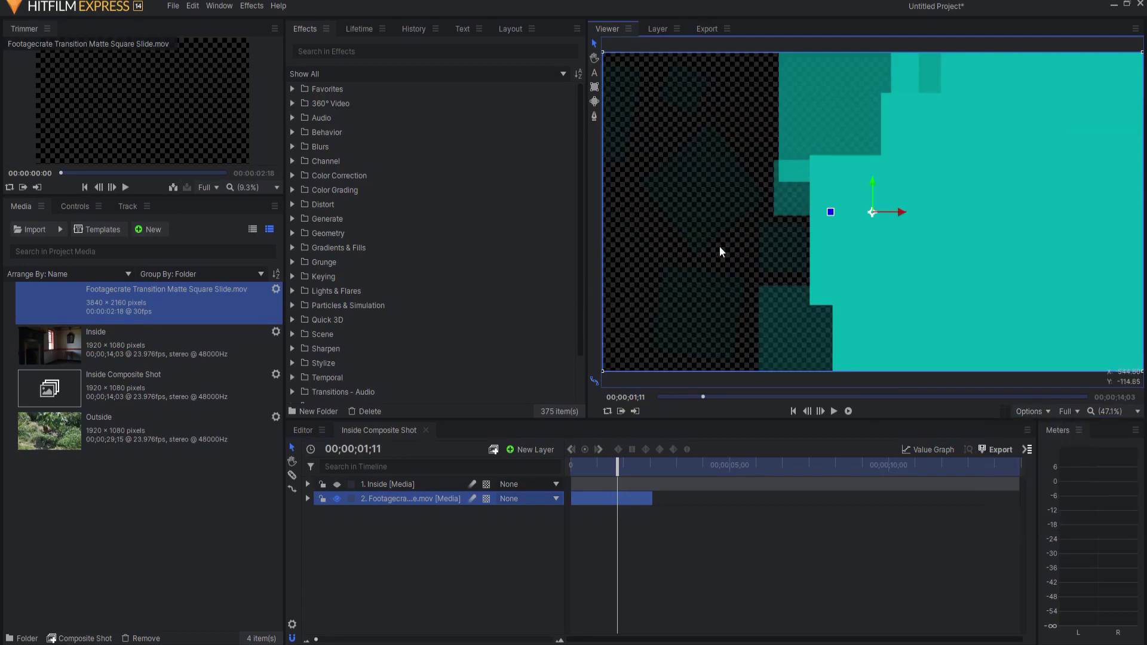
drag(617, 467, 587, 464)
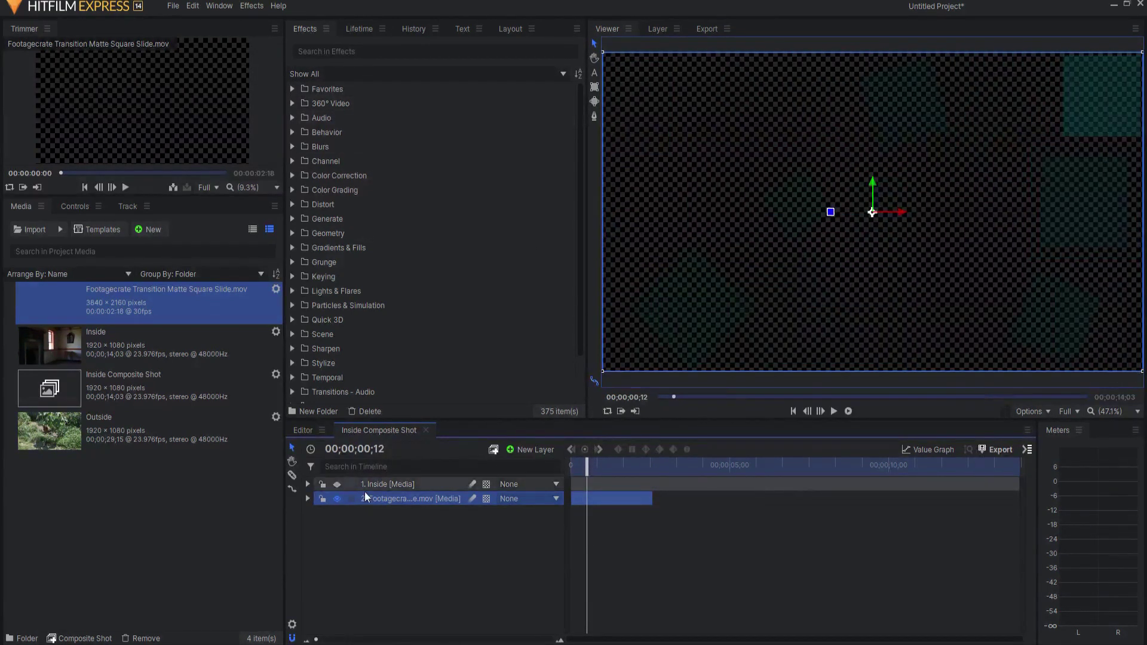
Flip the matte layer horizontally by setting its X scale to -50%, and scrub to 00;00;00;22 to check the direction
click(307, 500)
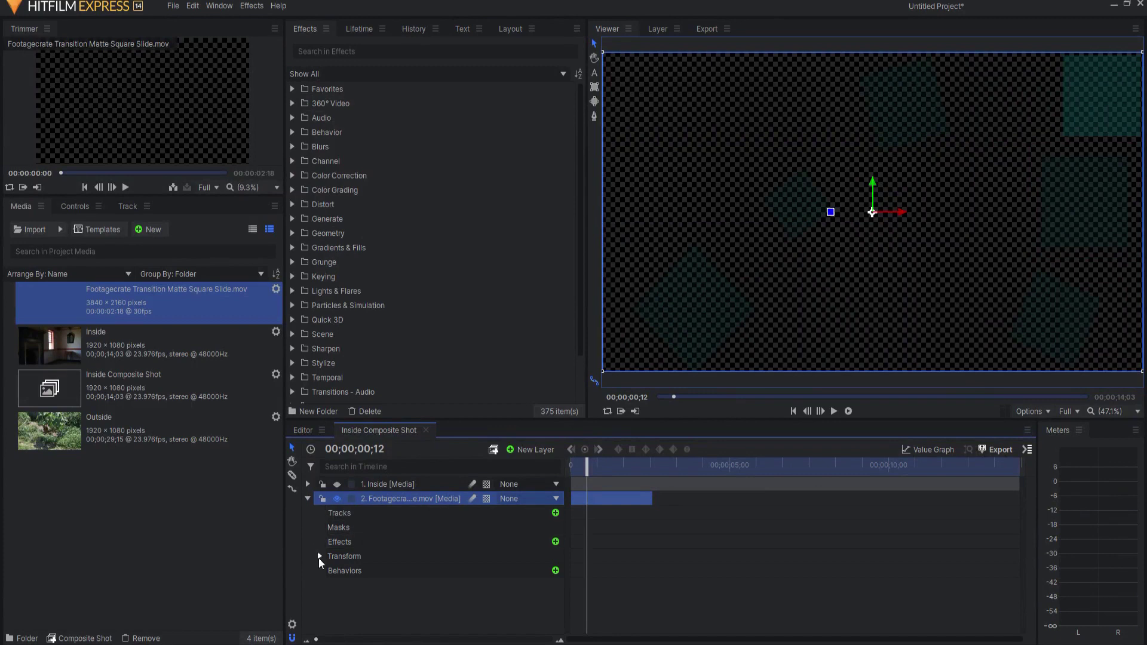
click(319, 555)
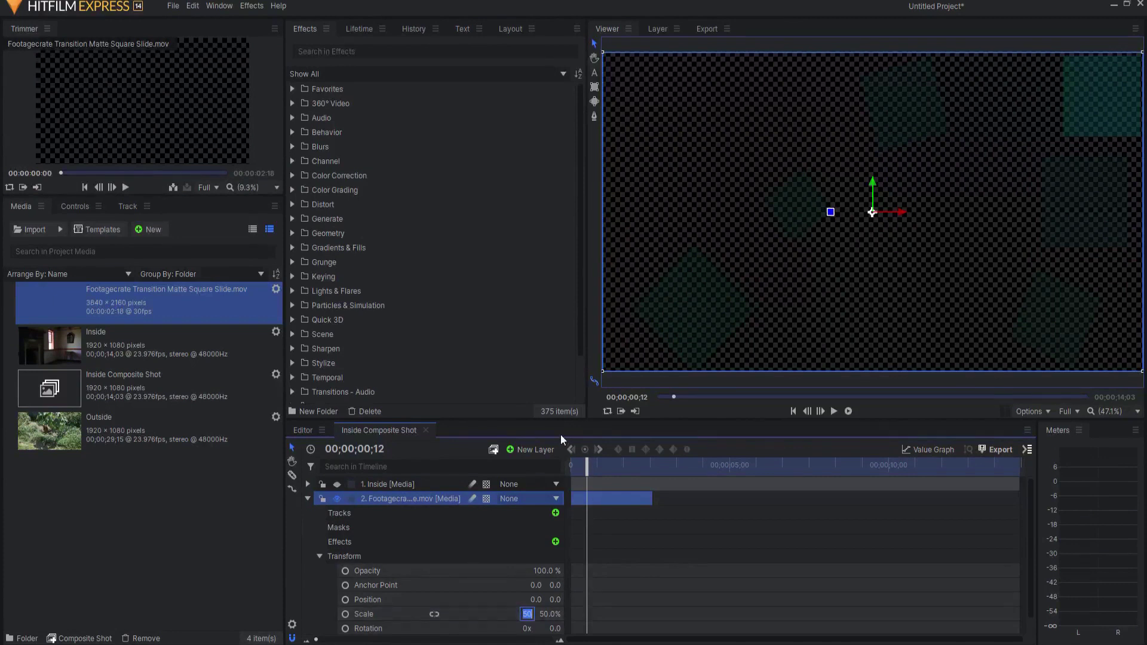
text(-50)
key(Return)
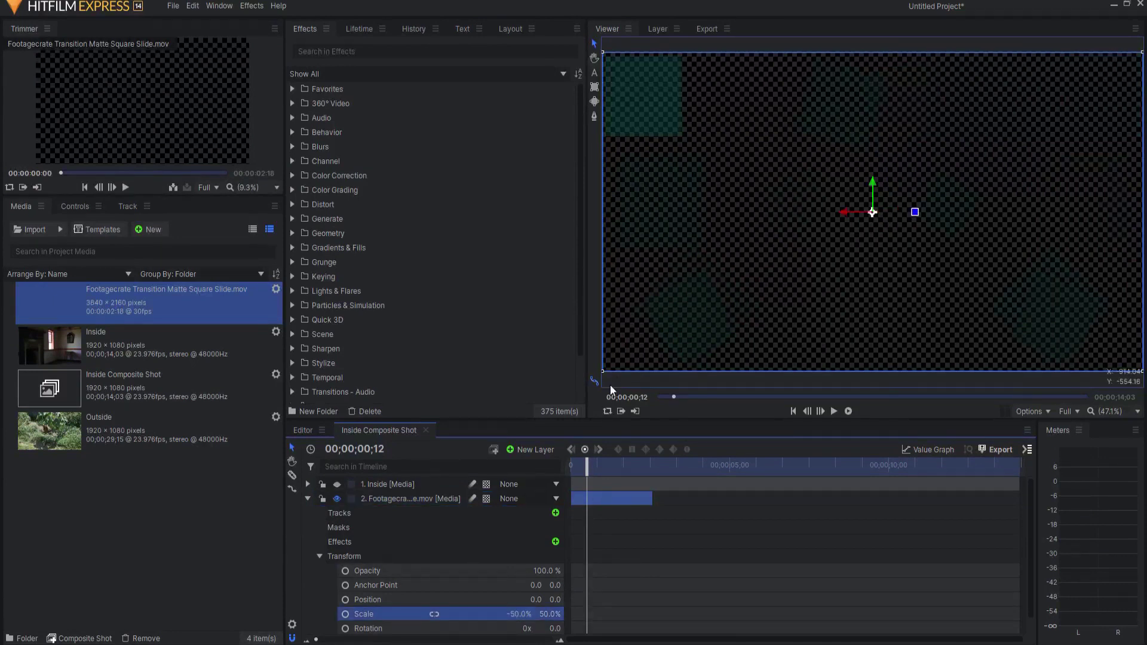
mouse_move(586, 473)
mouse_down()
mouse_move(635, 465)
mouse_move(600, 464)
mouse_up()
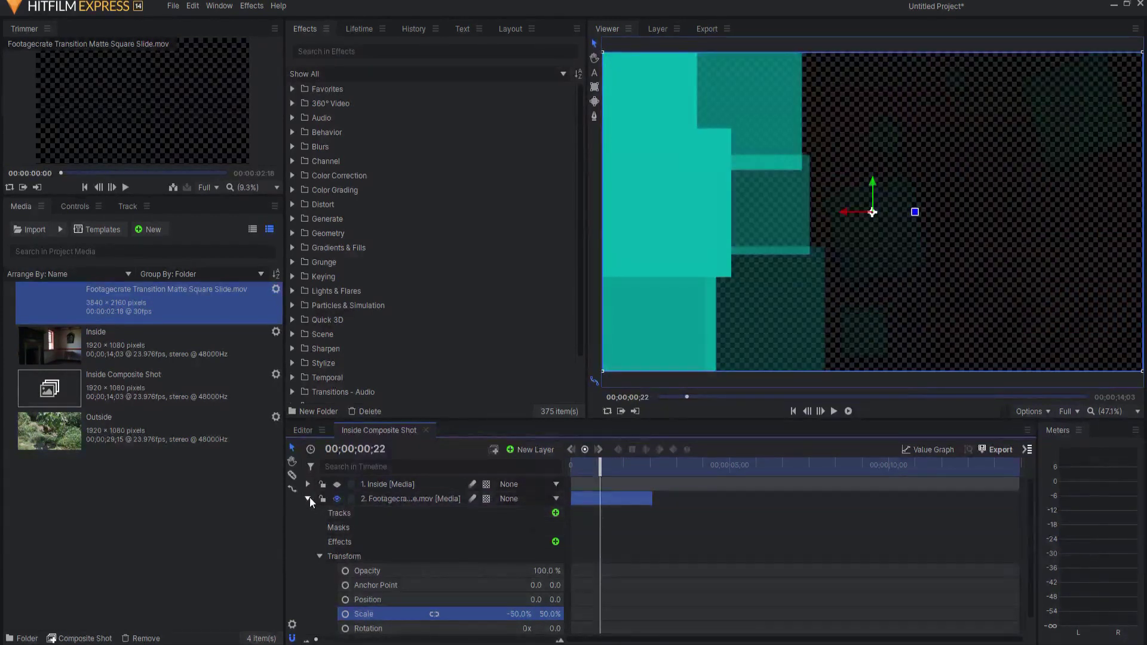
Collapse and hide the matte layer, and make the Inside layer visible again
click(307, 498)
click(337, 498)
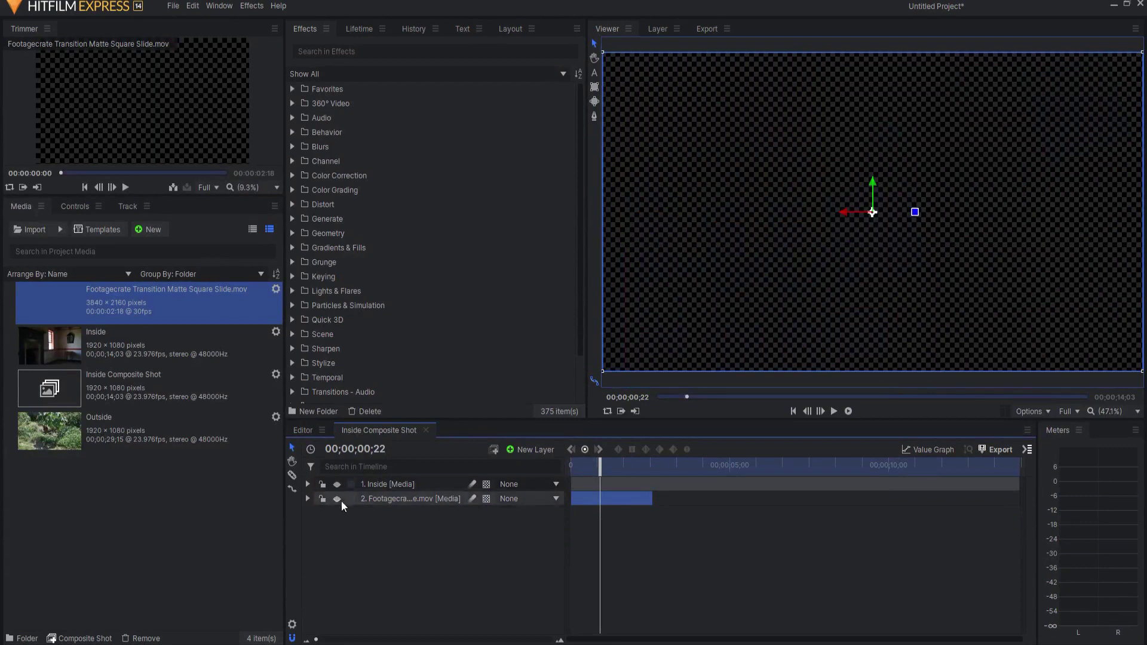
click(337, 483)
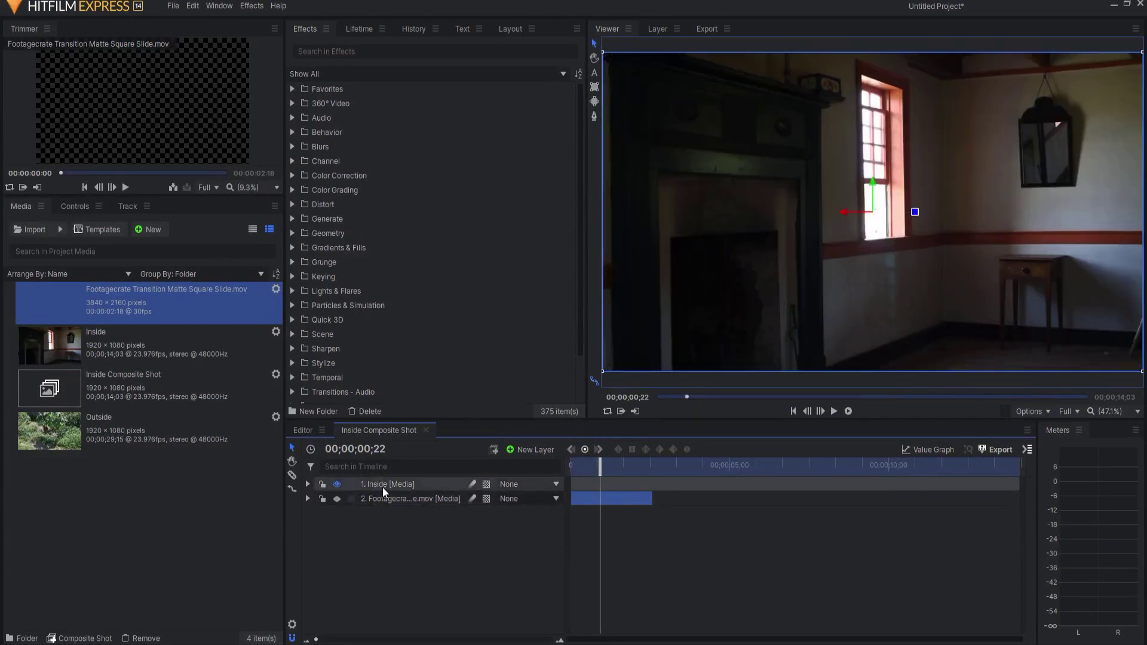
click(361, 50)
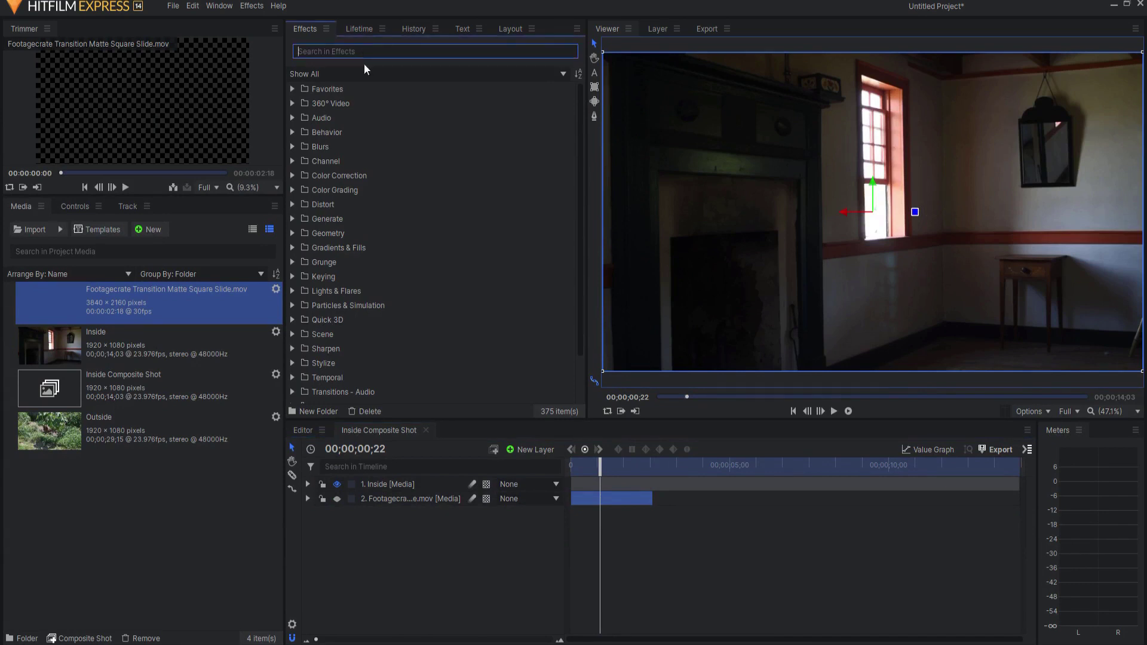
text(set)
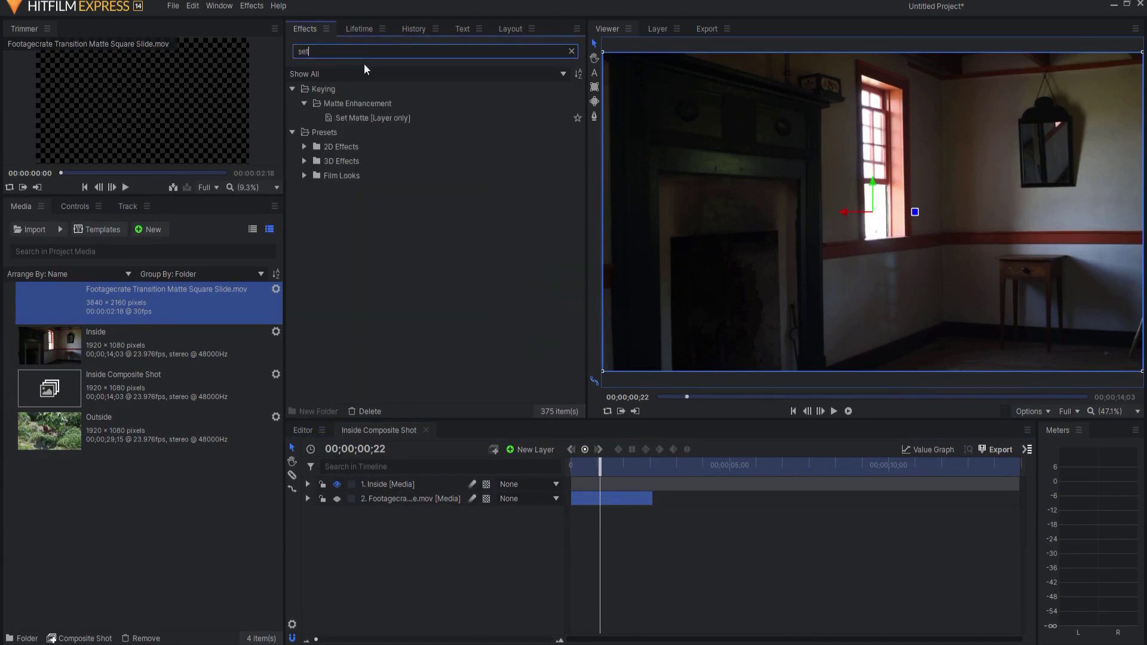
click(344, 118)
drag(388, 483, 387, 483)
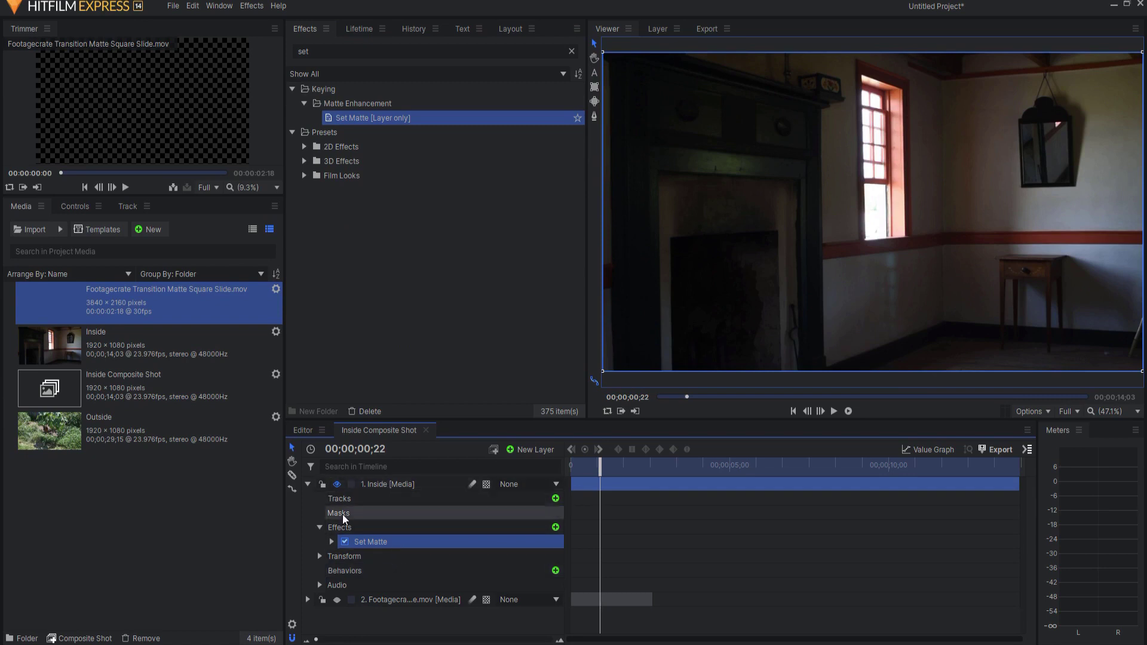
key(Delete)
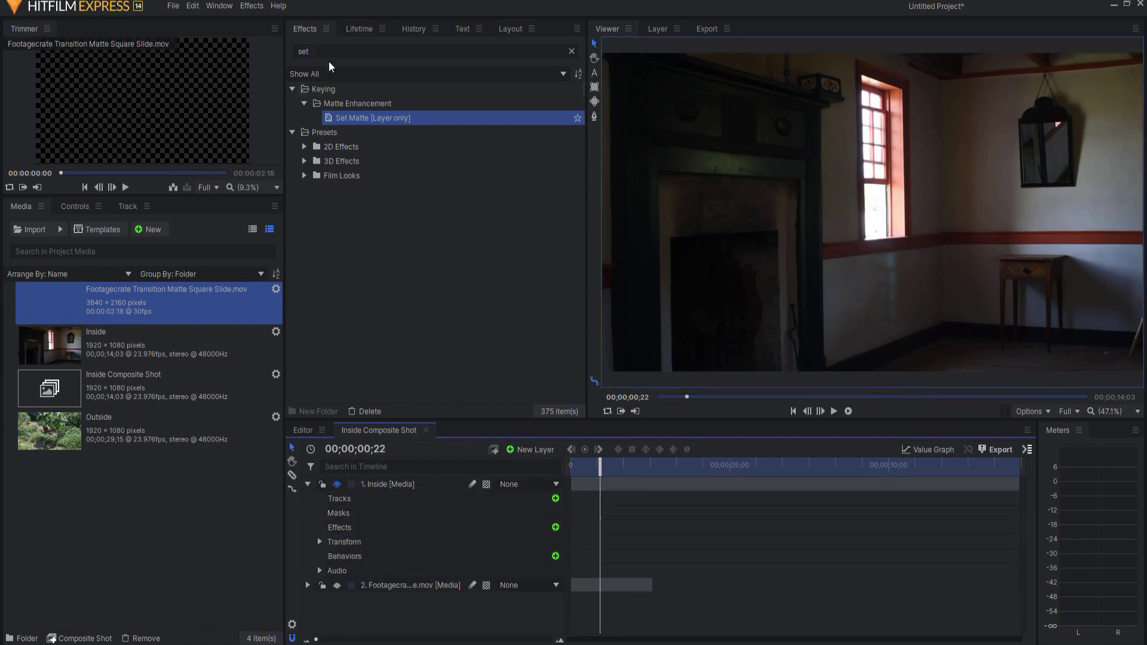
click(322, 51)
key(BackSpace)
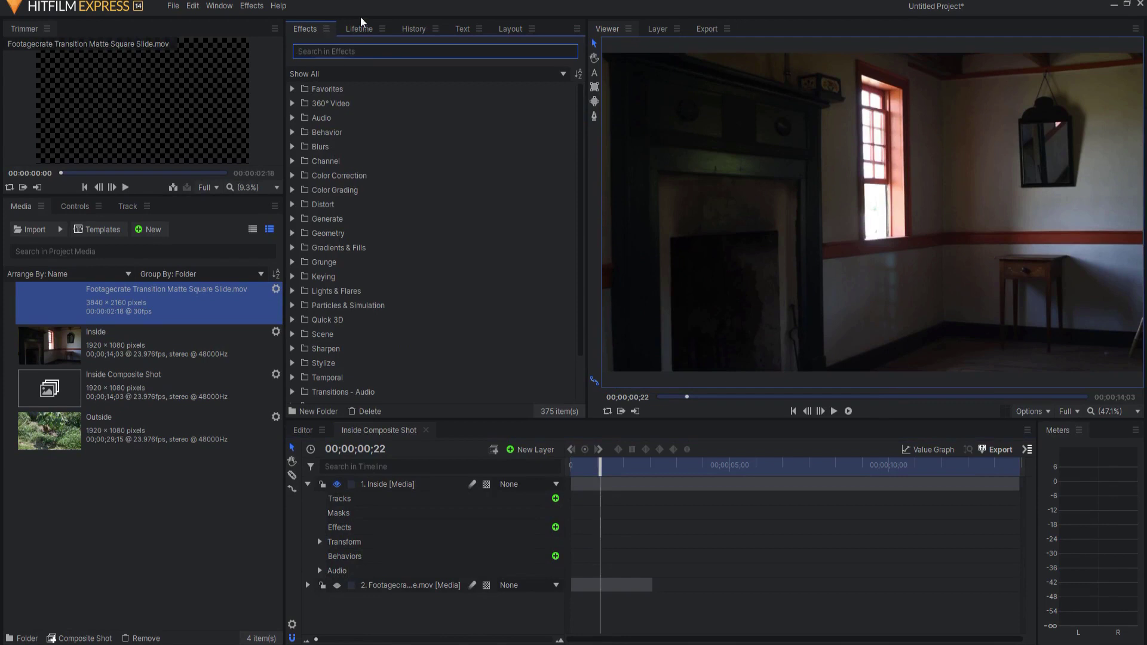
click(308, 484)
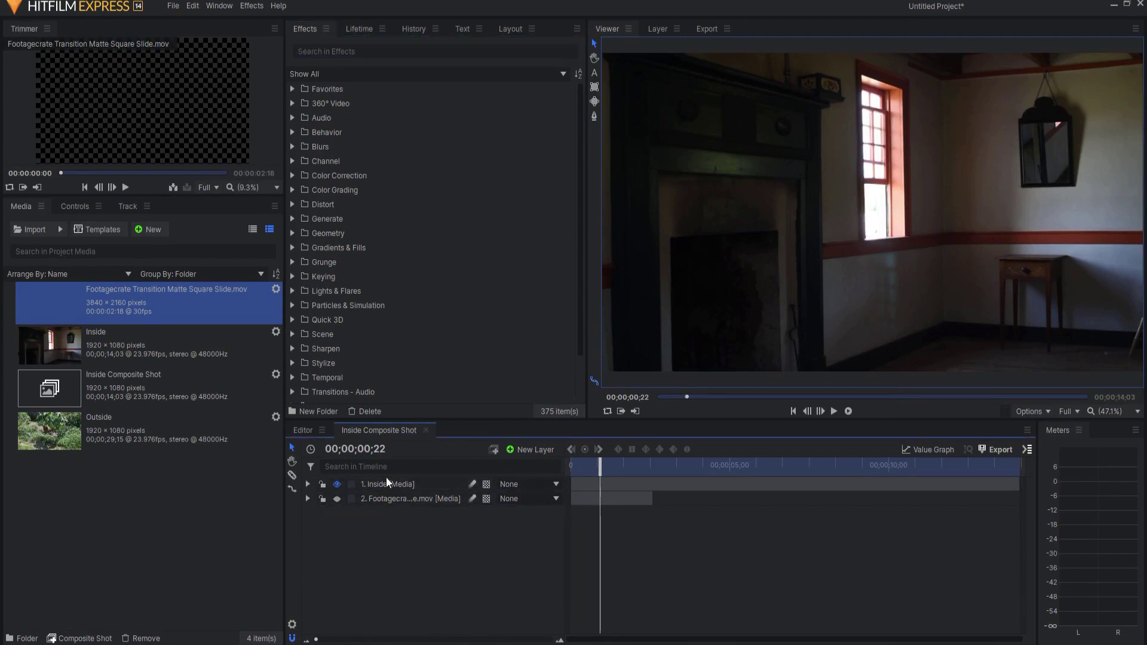
Add the Set Matte effect to the Inside layer in the composite shot
click(307, 484)
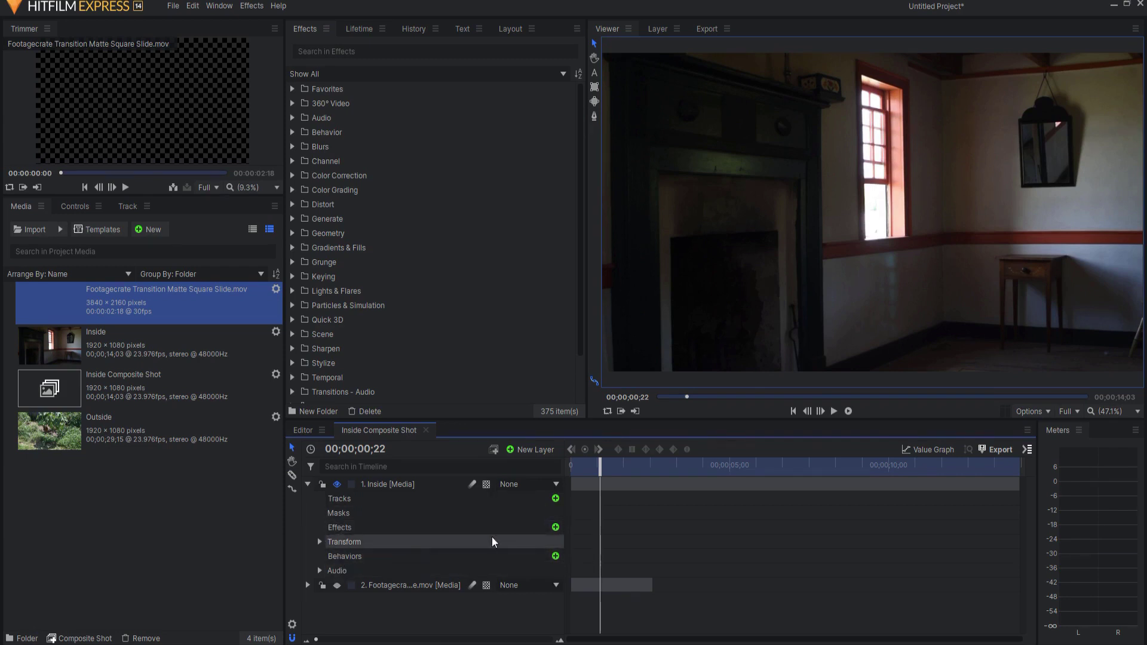
click(555, 528)
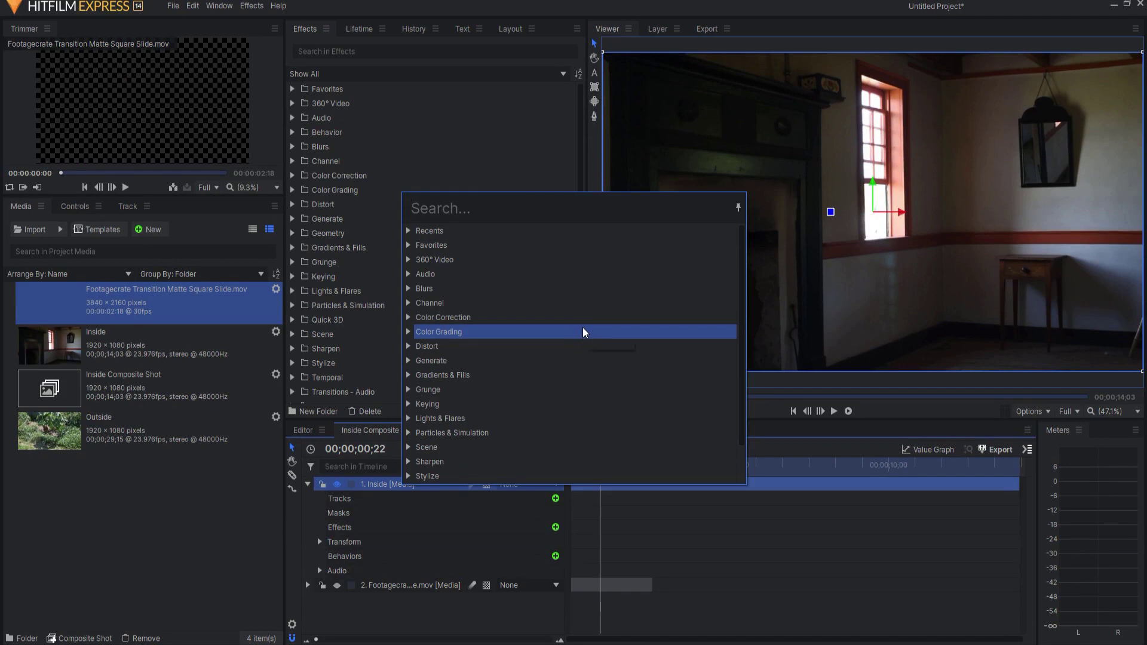
text(set)
key(Down)
key(Up)
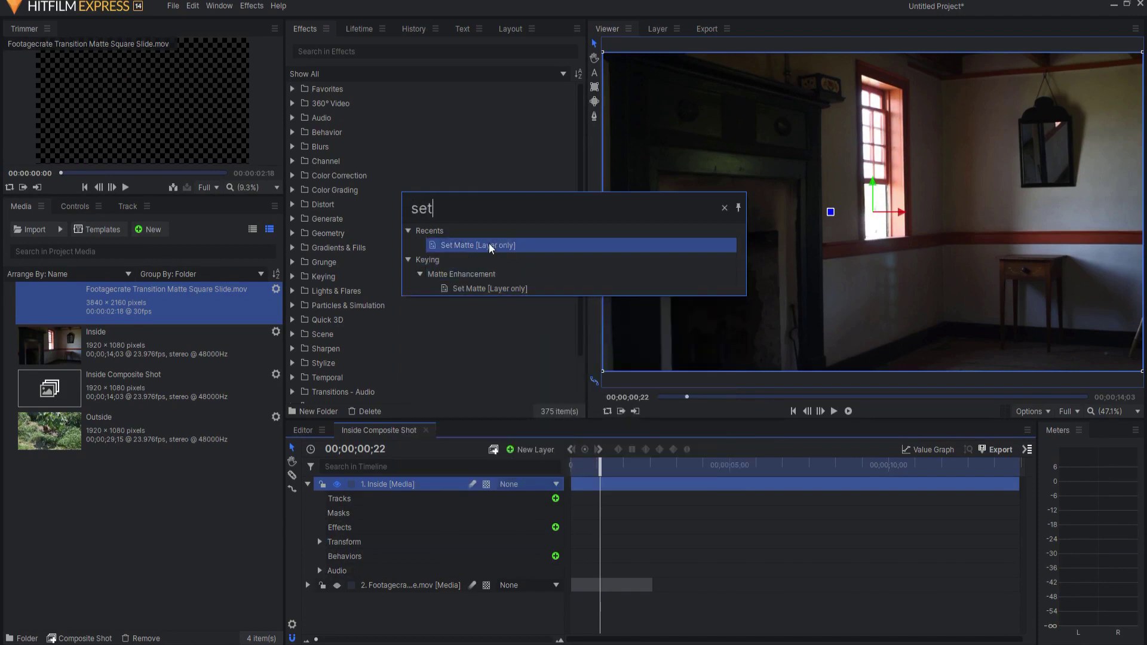
key(Return)
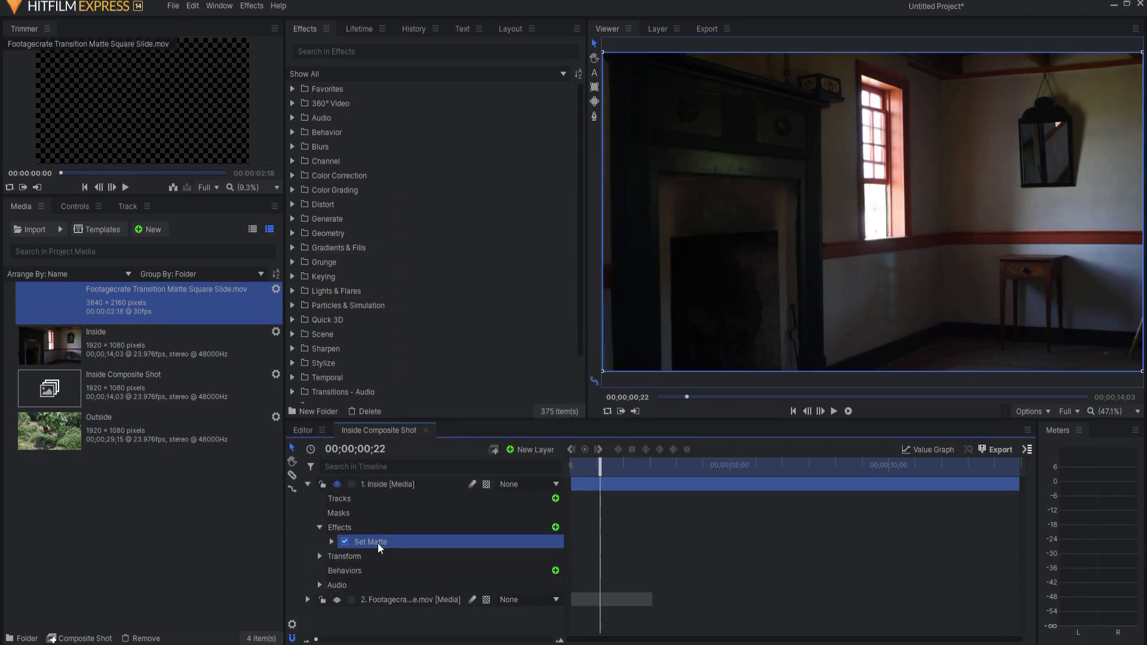
Set the Set Matte effect's source layer to the Footagecrate Transition Matte Square Slide layer
click(331, 542)
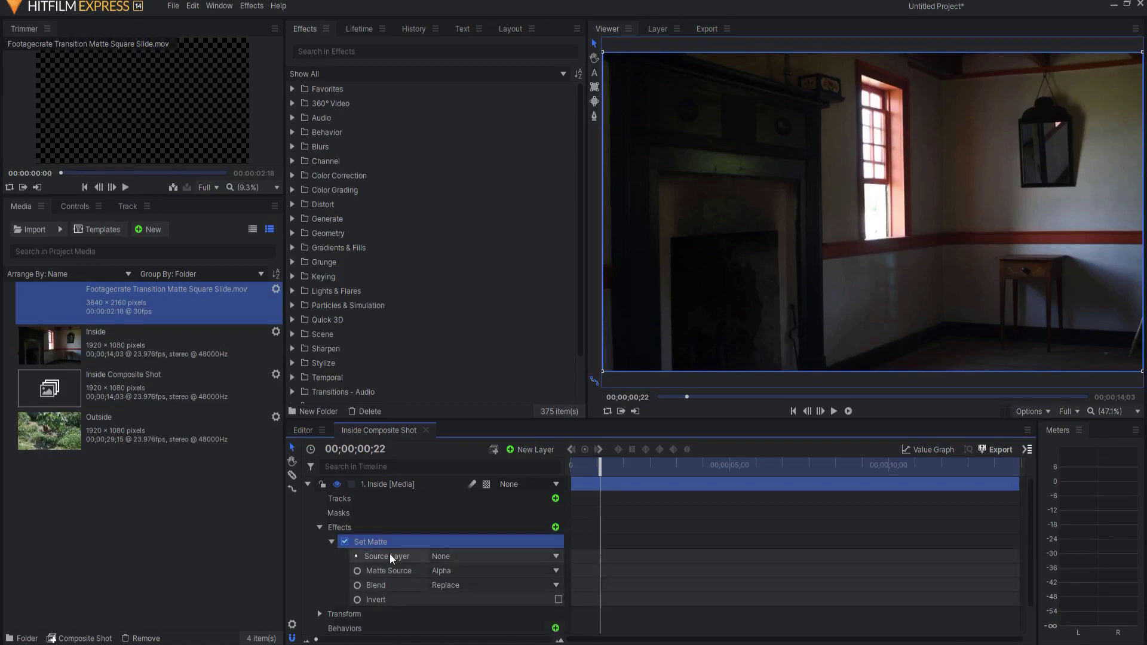
click(445, 557)
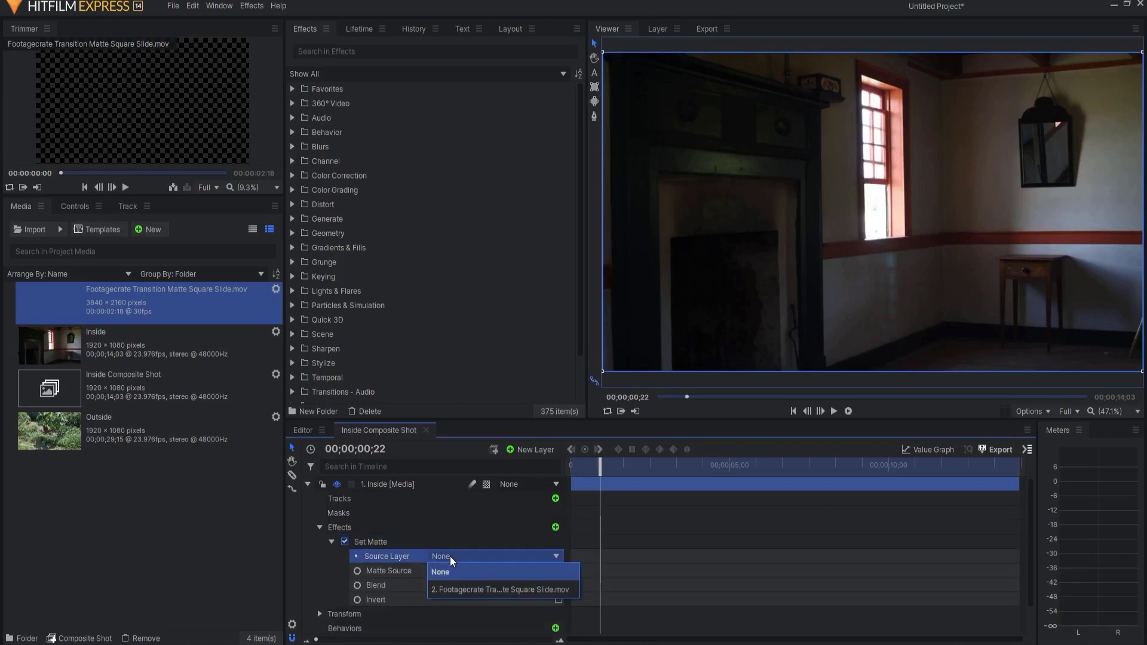
click(469, 590)
Scrub through the matte transition and slice the Inside layer at 00;00;02;14, where the matte clip ends
drag(592, 475, 651, 463)
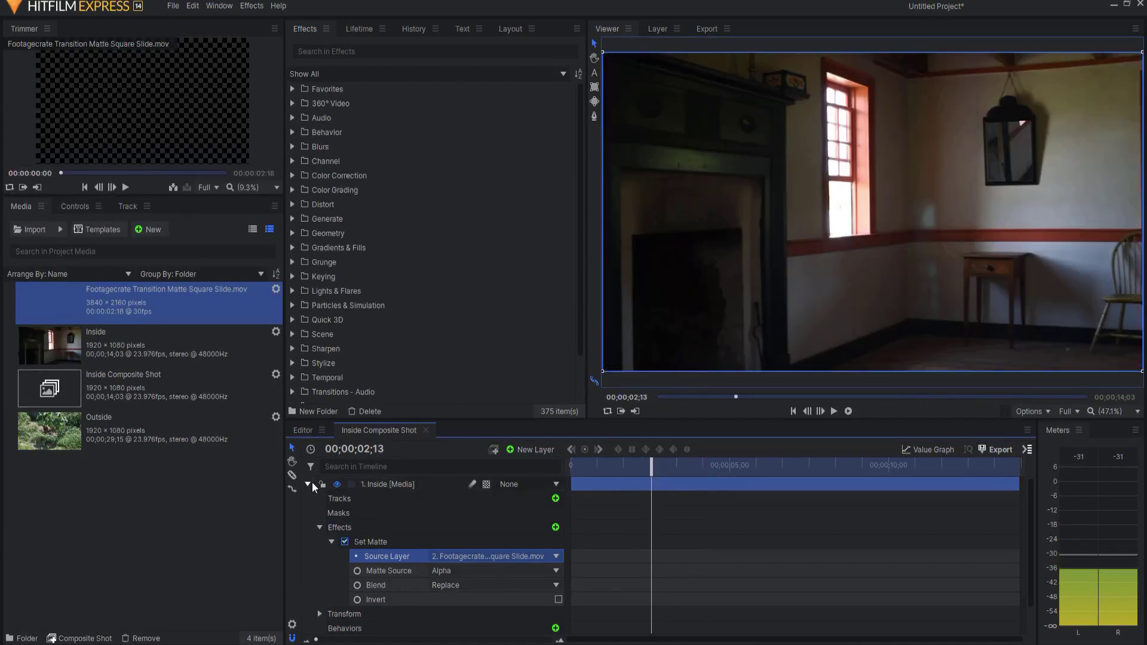
click(308, 483)
key(Right)
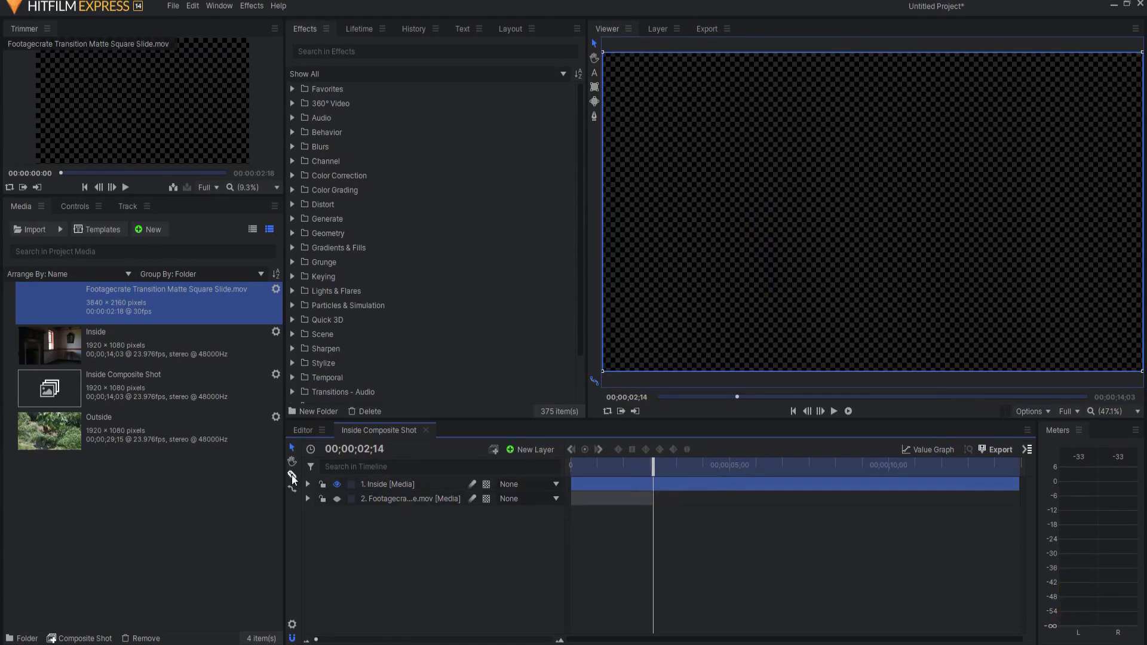
click(655, 485)
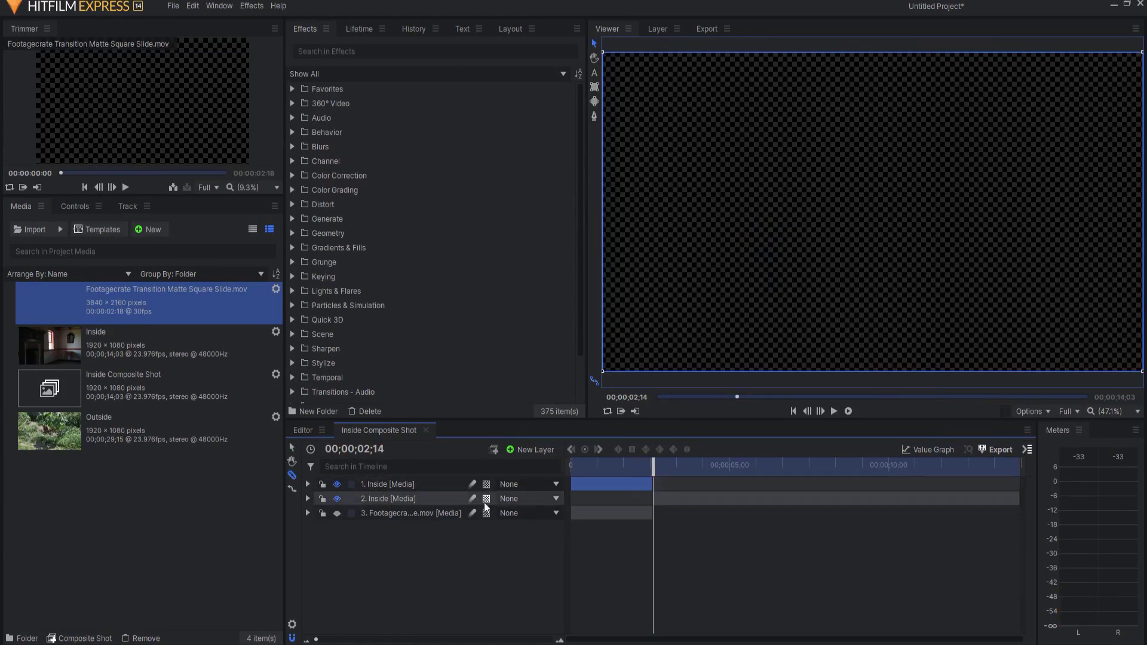
Delete the Set Matte effect from the second part of the sliced Inside layer, and scrub past the cut to check it
click(308, 499)
key(v)
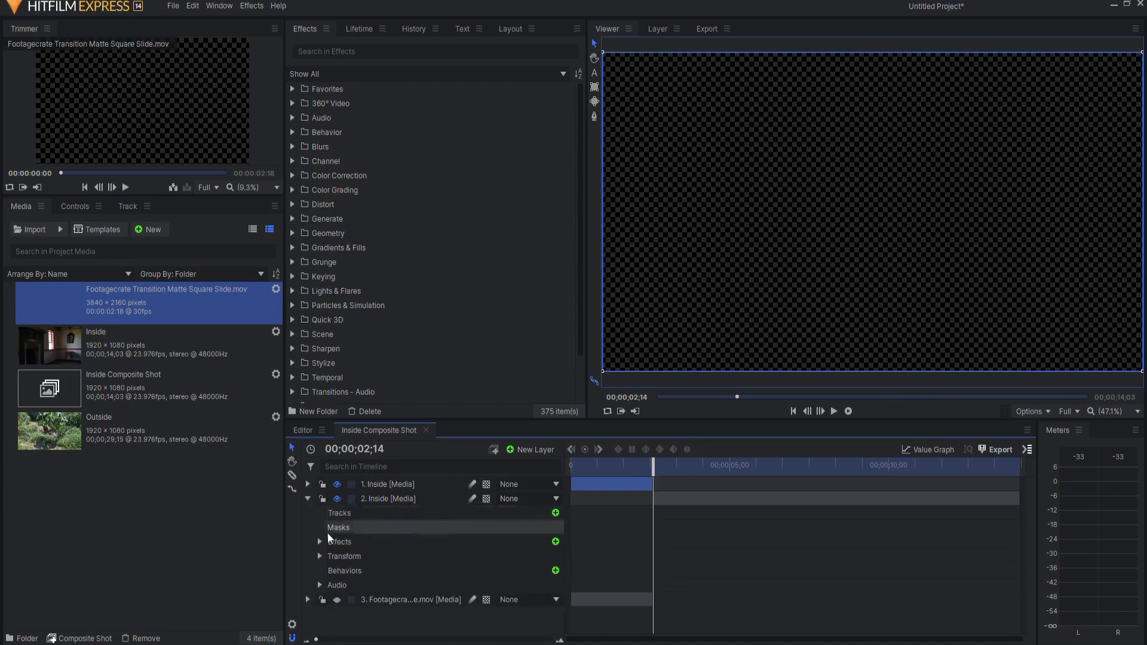
click(321, 542)
click(366, 556)
key(Delete)
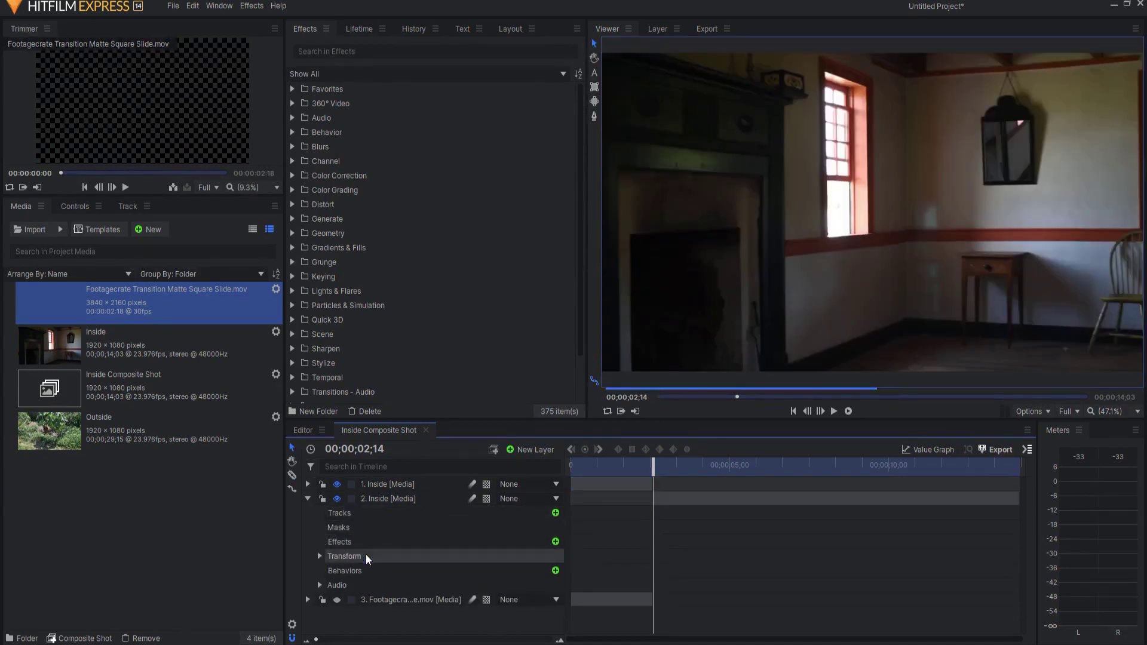
drag(653, 467, 686, 472)
In the Editor timeline, move the Inside Composite Shot onto Video 2 overlapping the end of the Outside clip, and scrub through the transition
click(301, 430)
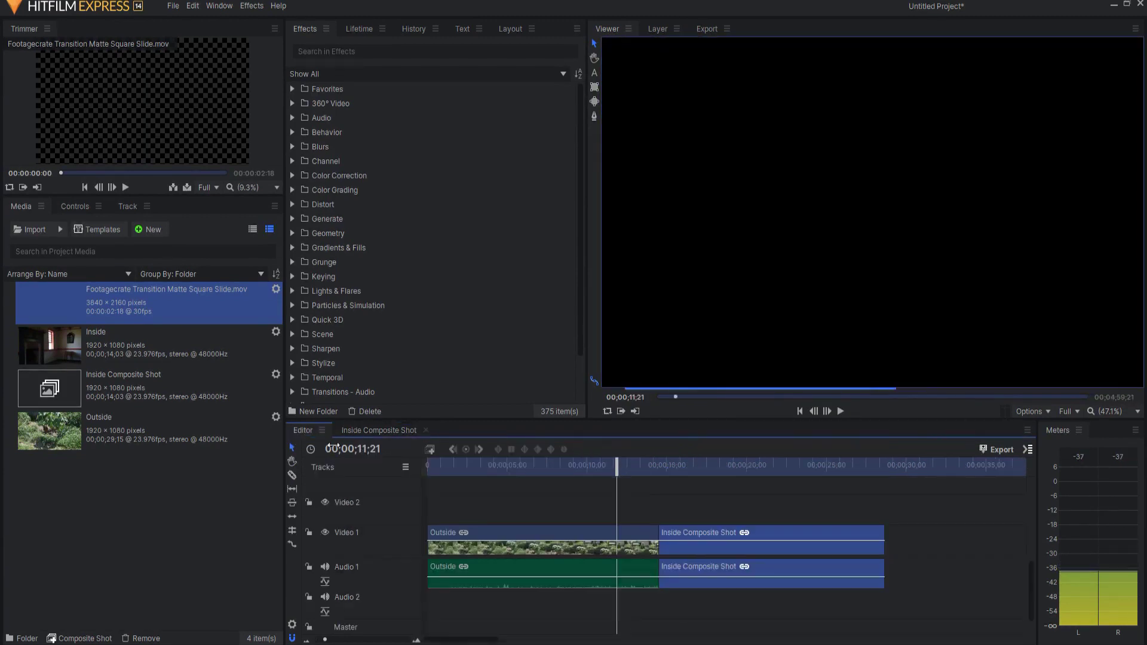
drag(615, 472, 653, 475)
drag(662, 475, 601, 477)
drag(682, 533, 631, 503)
drag(602, 466, 730, 485)
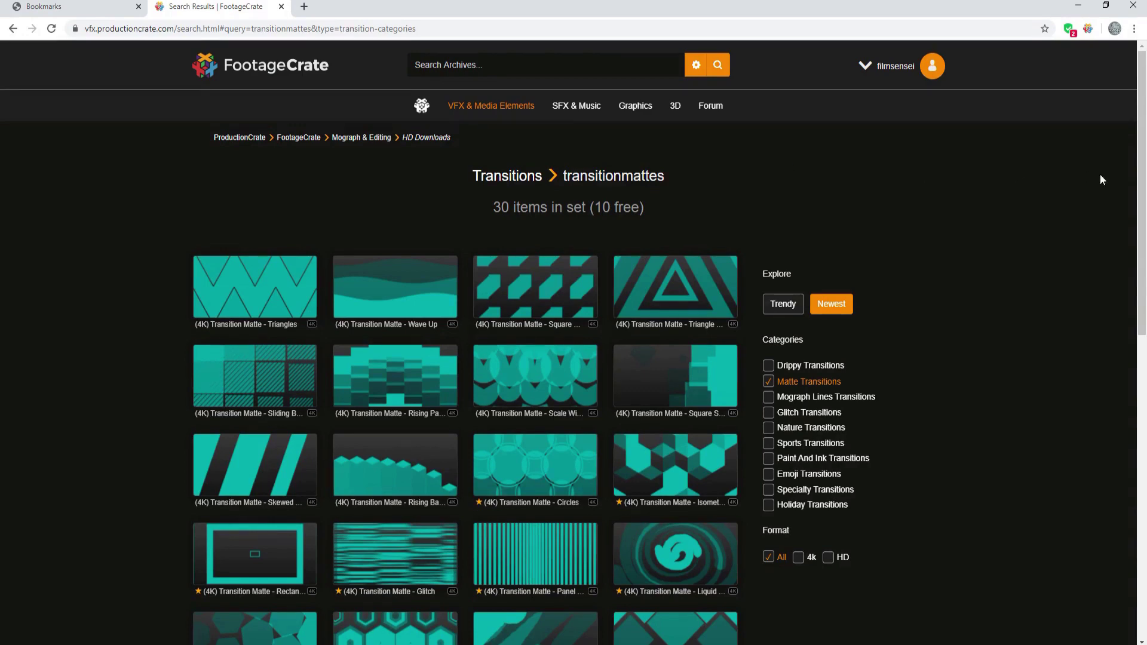
Switch to the FootageCrate page in the browser and preview the thumbnails of the available transition mattes
mouse_move(1141, 173)
mouse_down()
mouse_move(1138, 302)
mouse_move(1127, 176)
mouse_up()
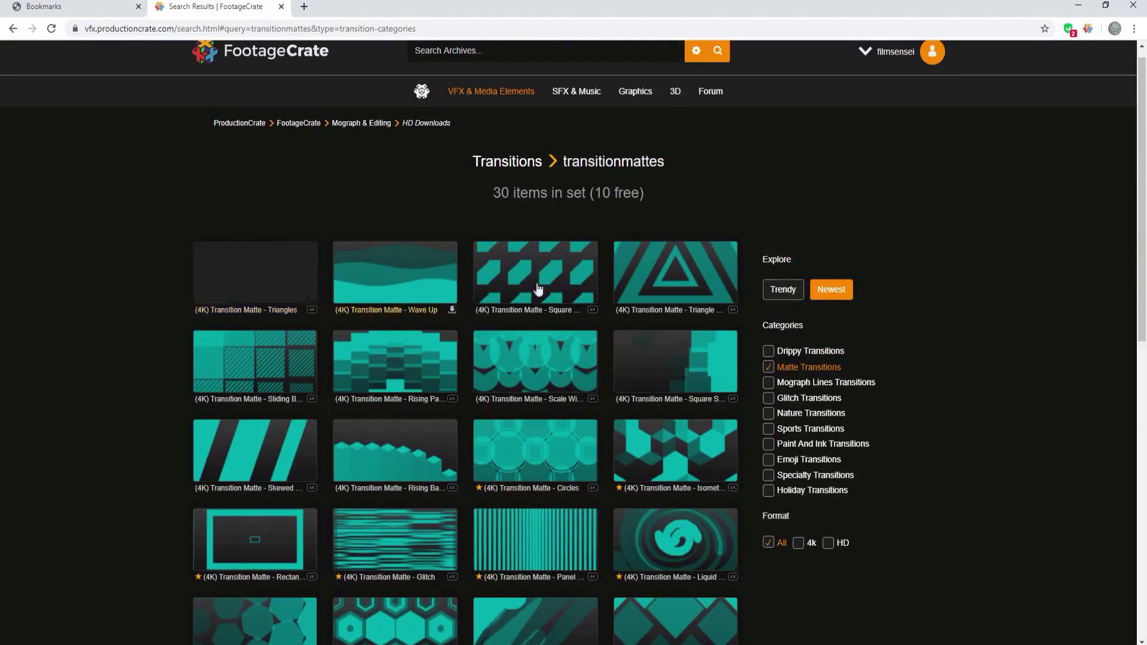
mouse_move(223, 454)
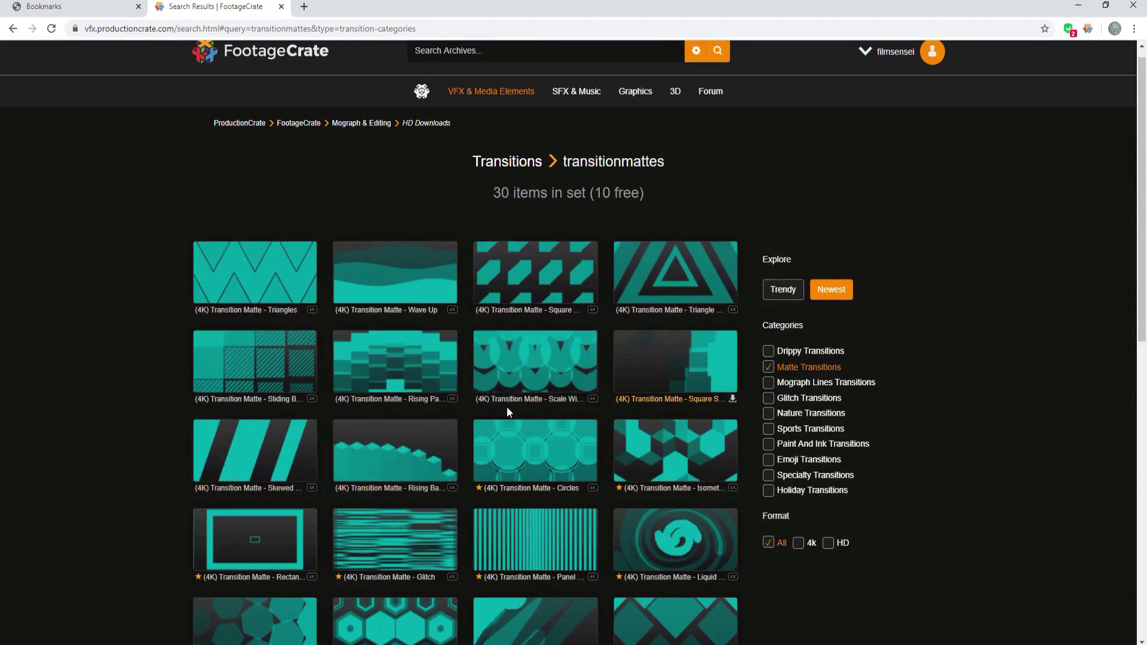